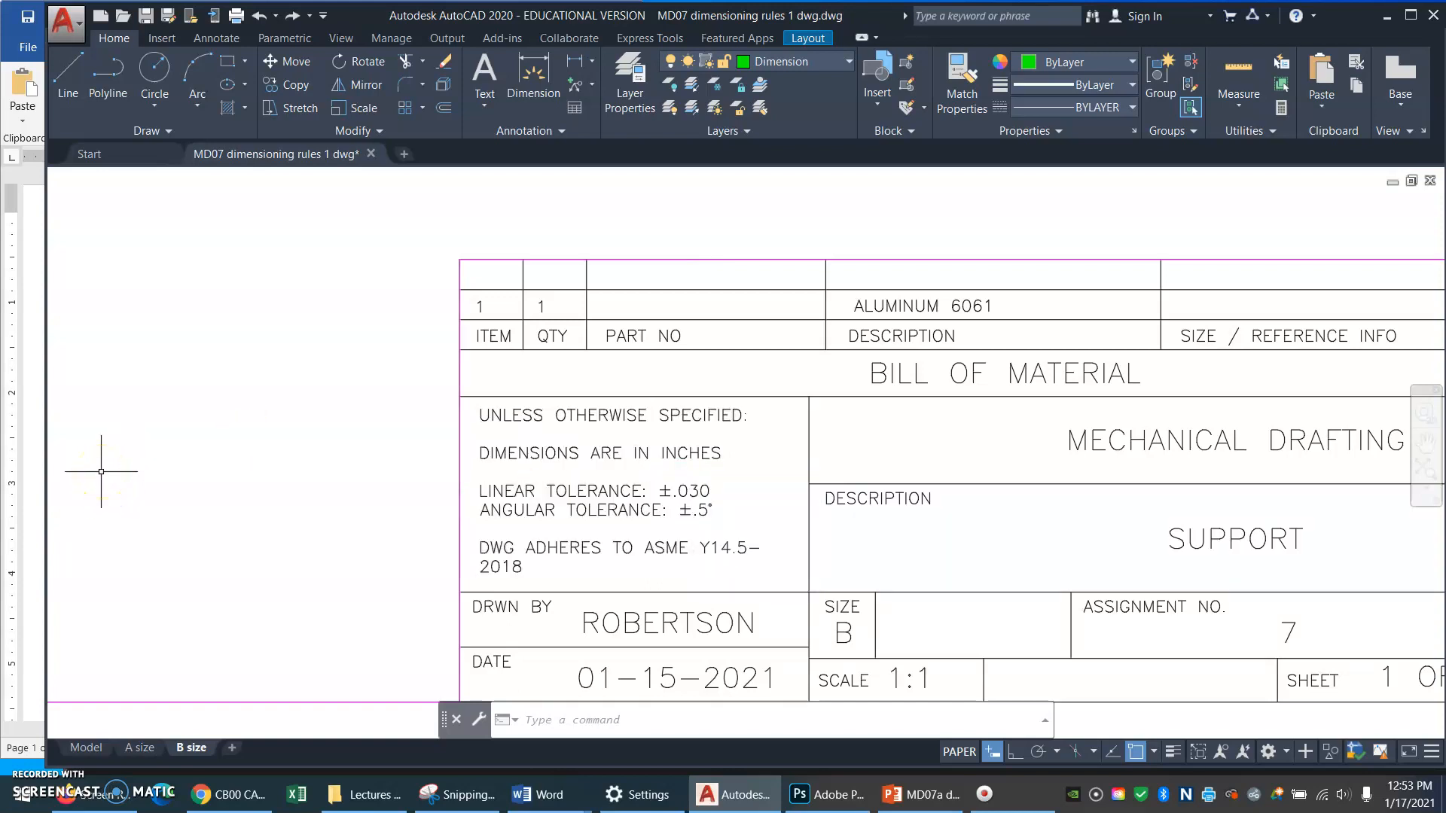
# Step: In model space, add a linear dimension for the lower step's height in the side view, placed to the view's left
pyautogui.click(85, 748)
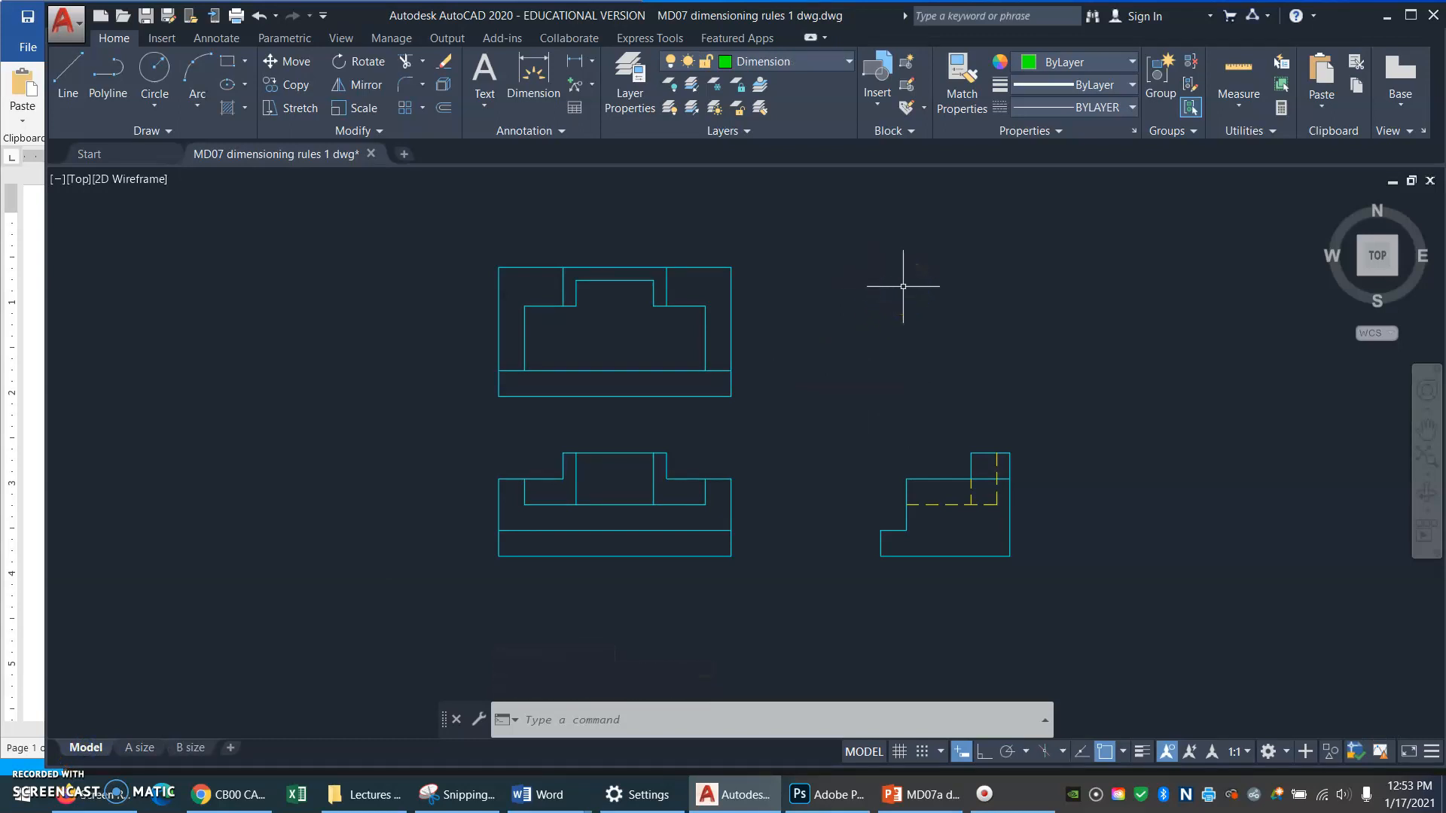
pyautogui.click(581, 64)
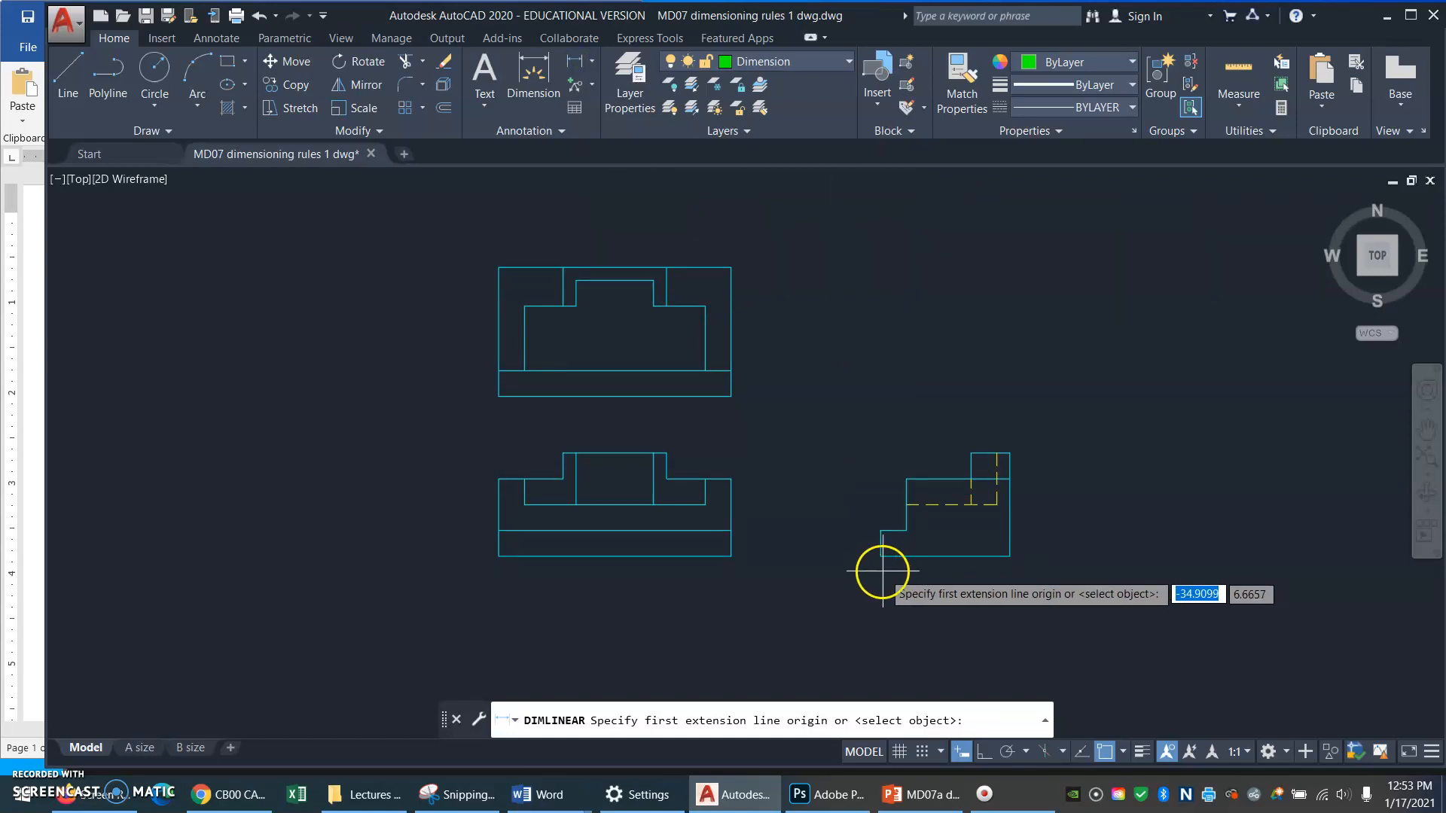
pyautogui.click(880, 543)
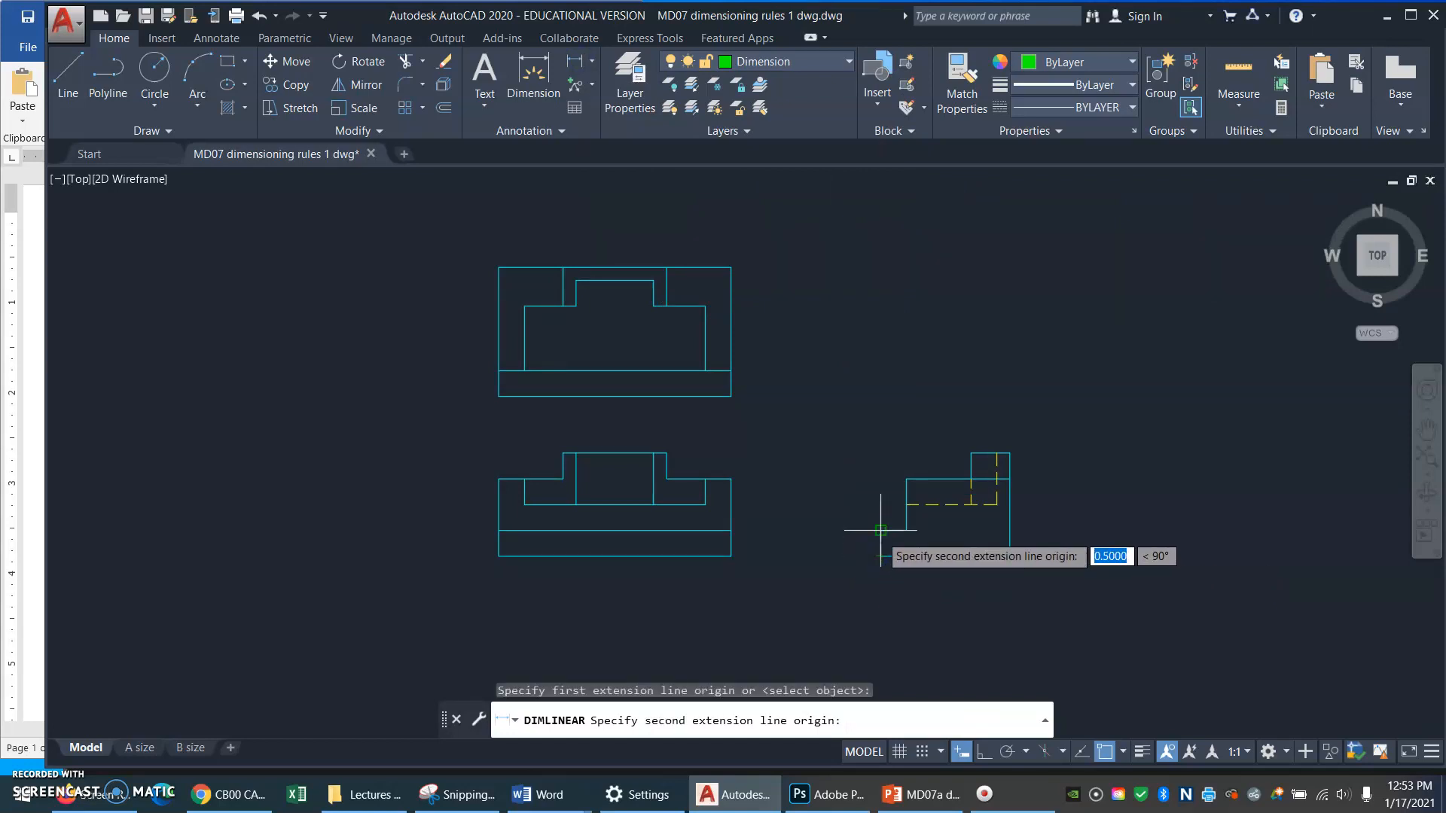
pyautogui.click(880, 531)
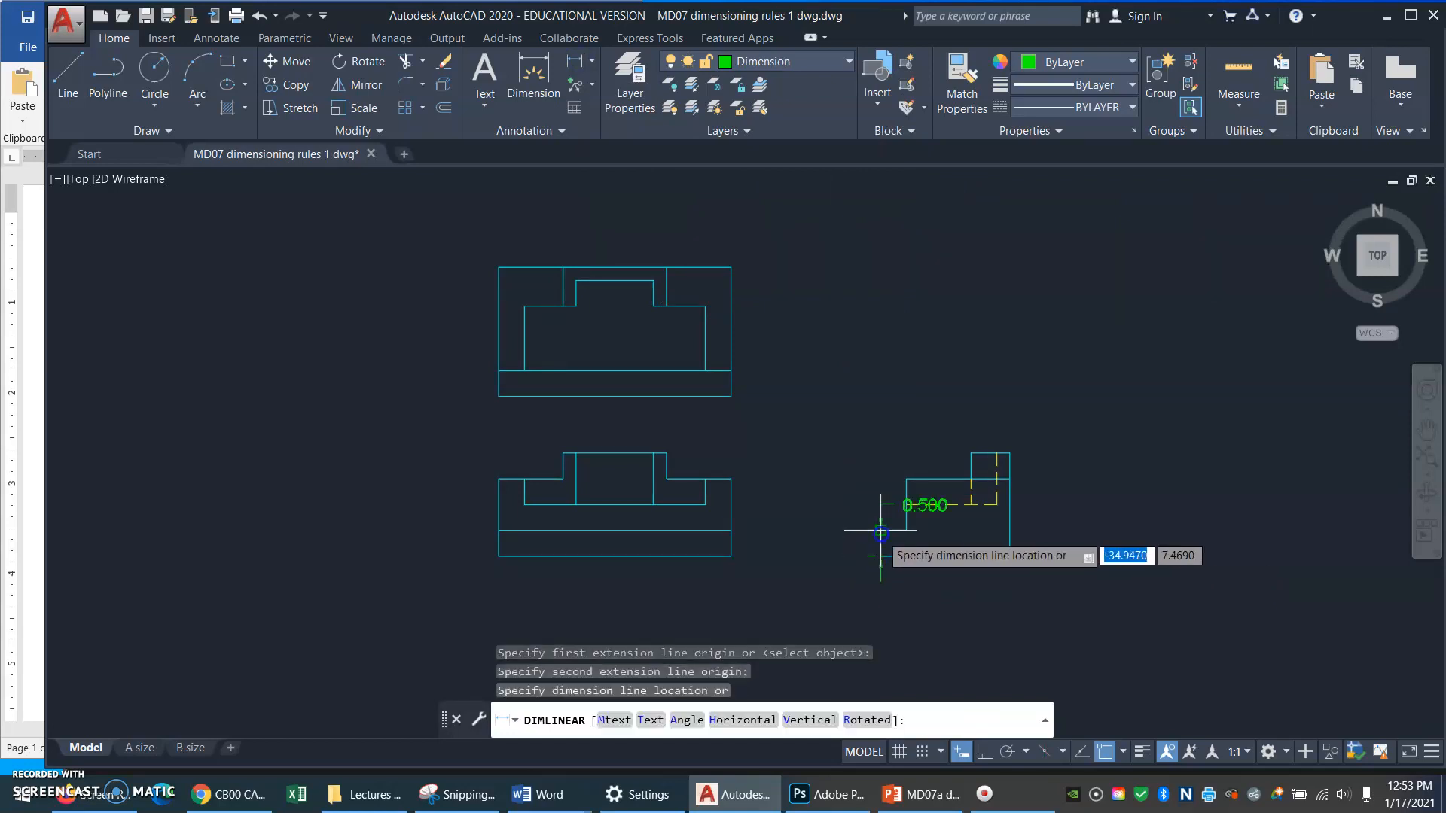
pyautogui.click(786, 545)
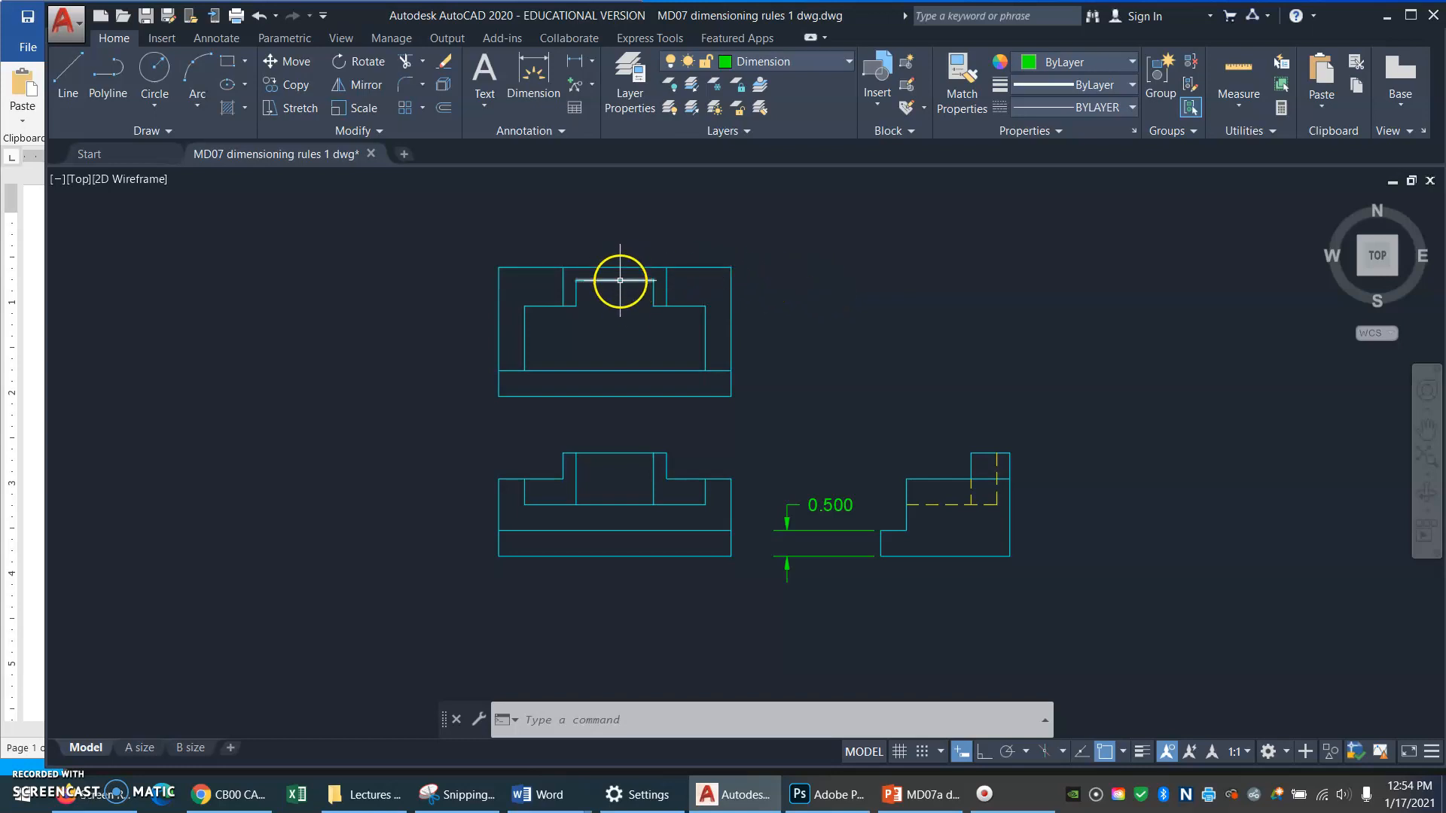
pyautogui.moveTo(620, 280)
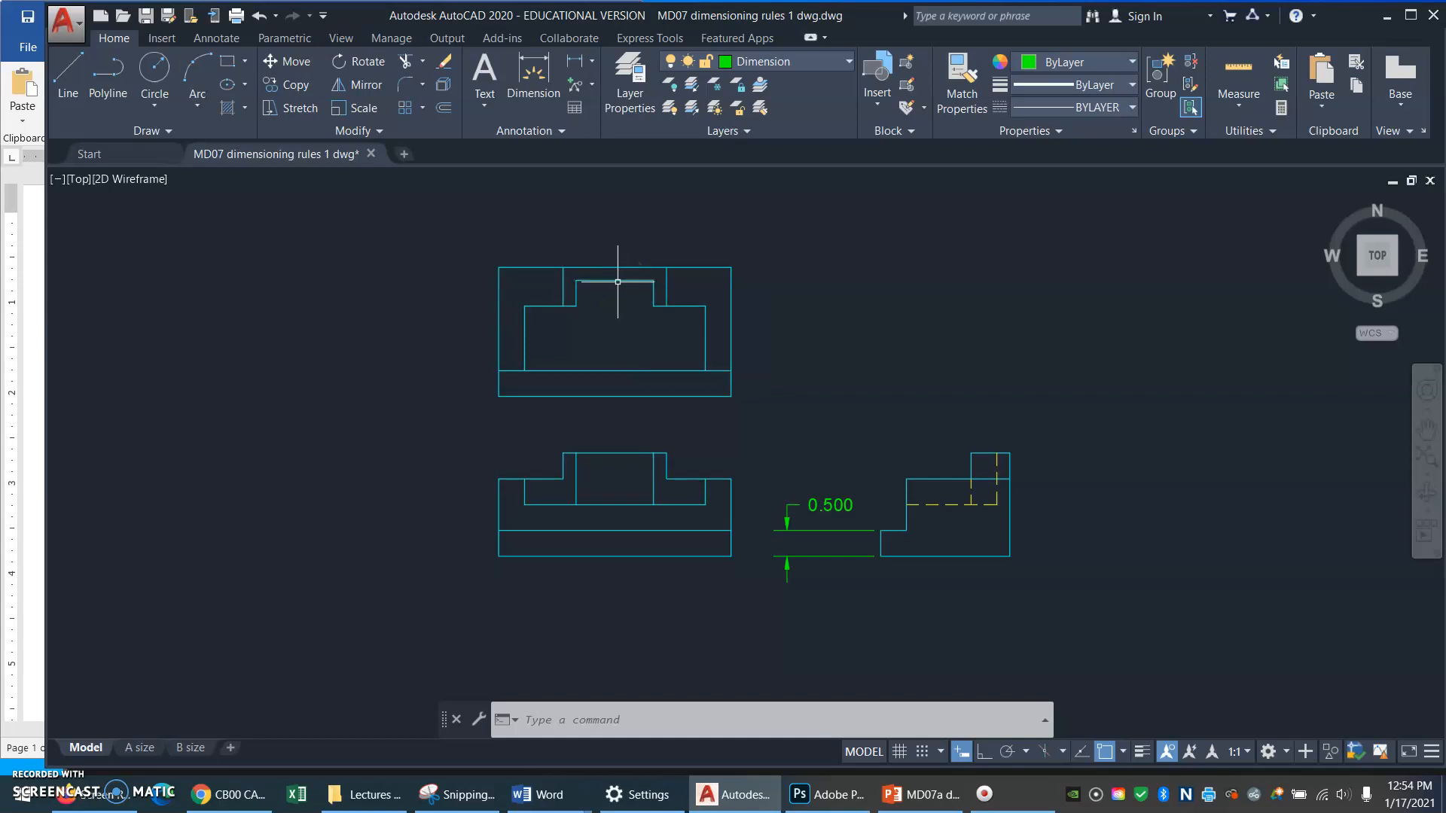
pyautogui.press('Return')
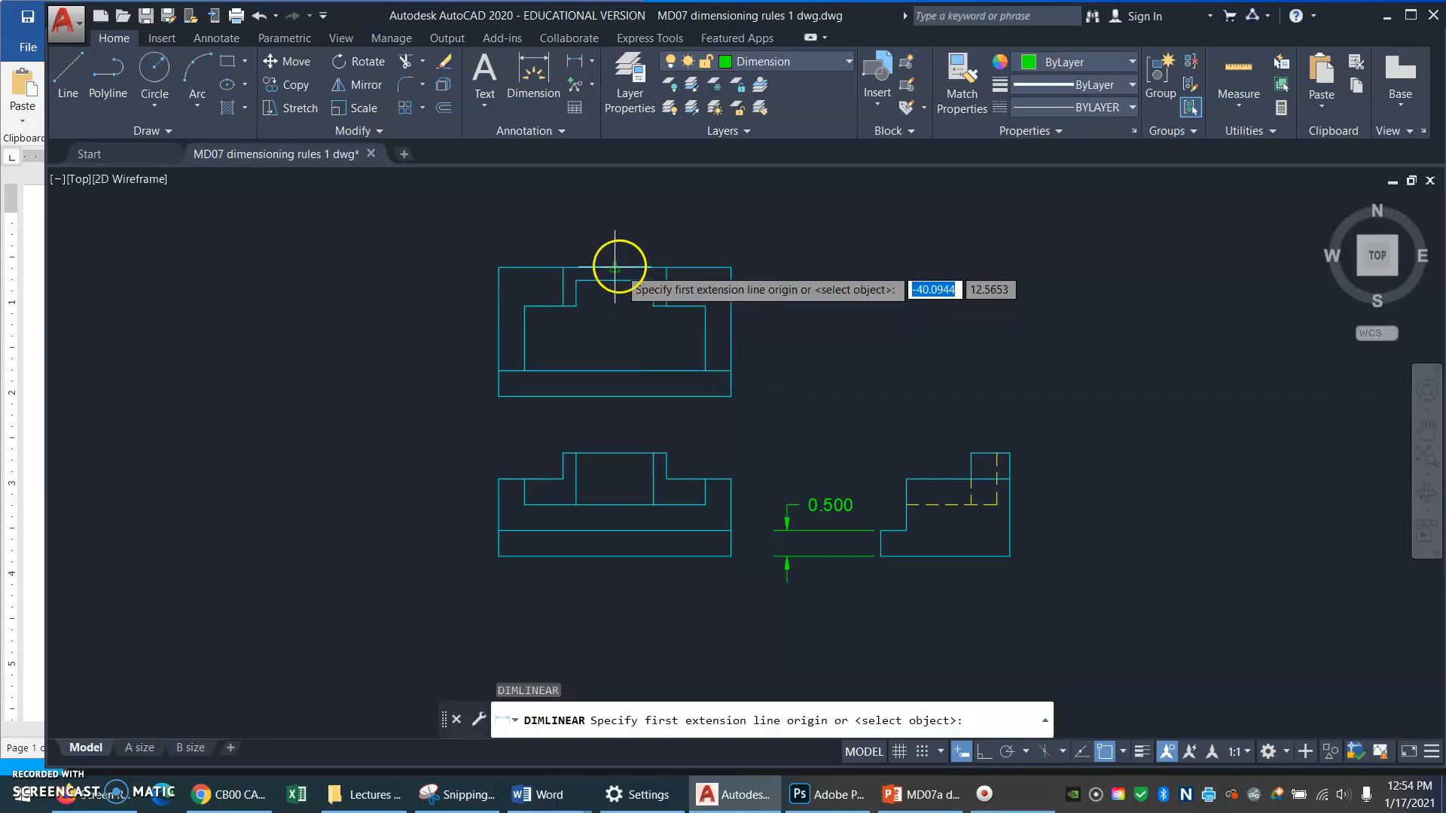
pyautogui.click(620, 265)
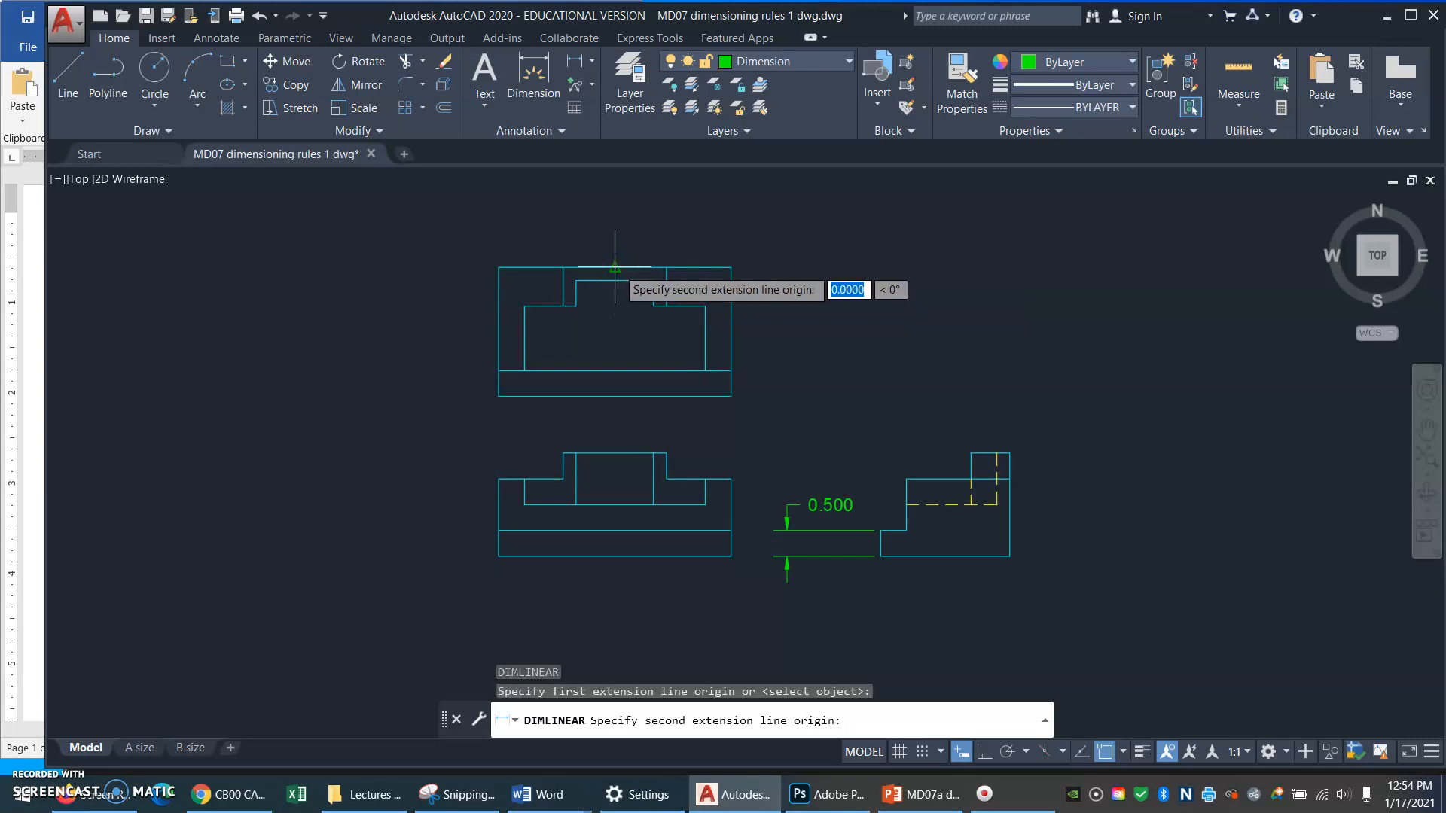
pyautogui.click(614, 267)
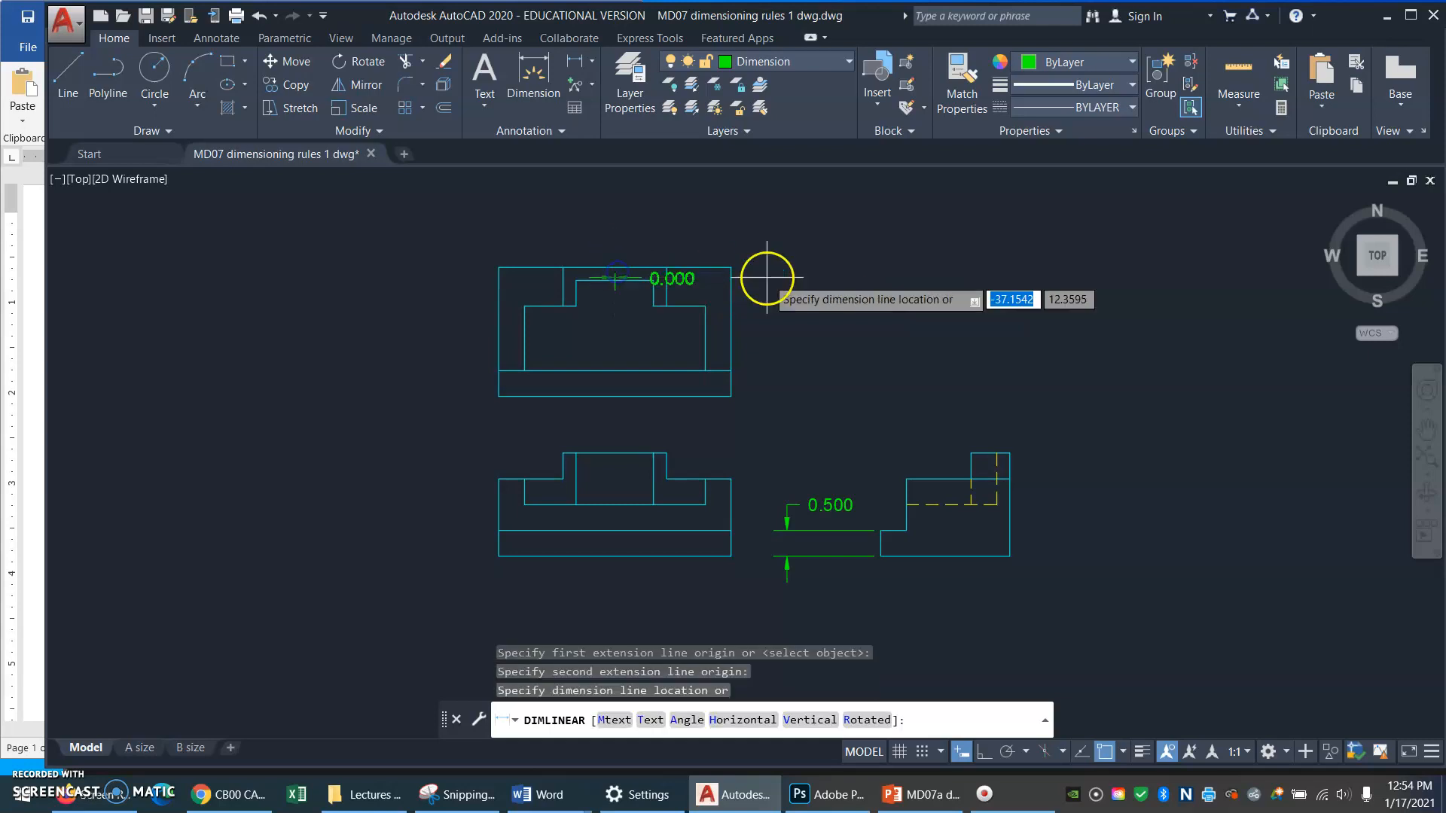
pyautogui.press('Escape')
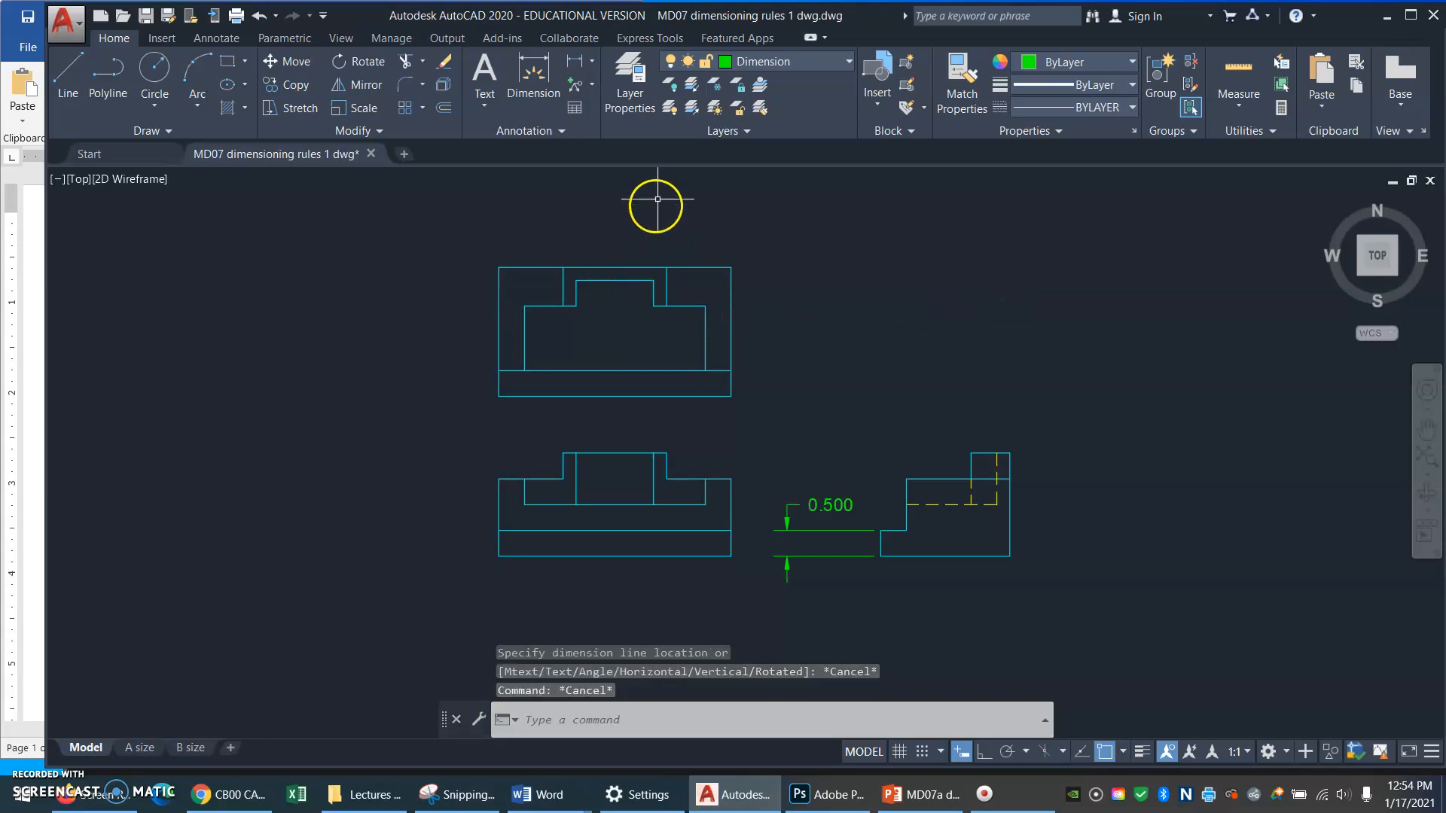
# Step: Try dimensioning the gap between the notch's back edge and the top view's rear edge from their midpoints, and undo it
pyautogui.click(575, 61)
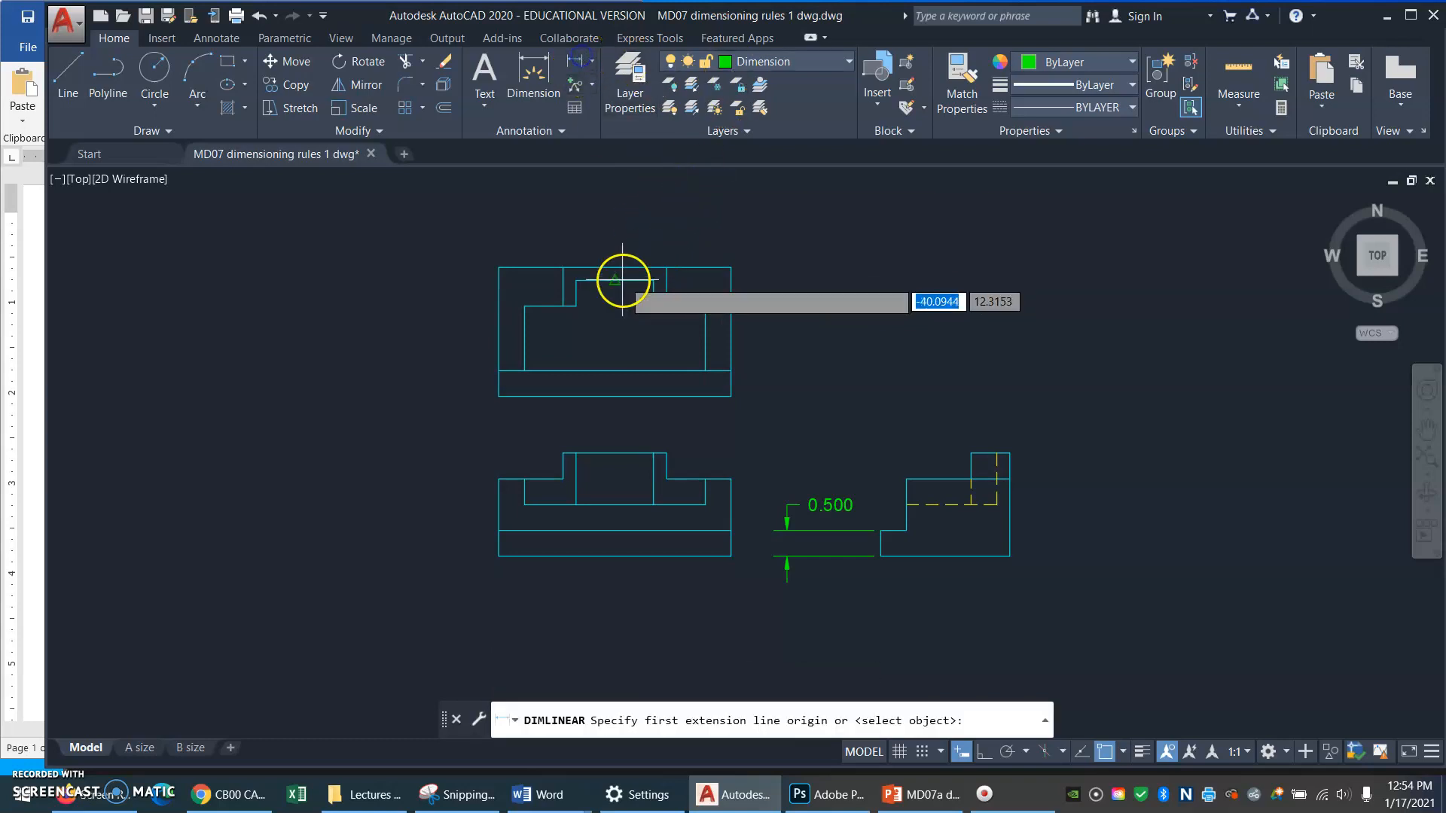
pyautogui.click(622, 280)
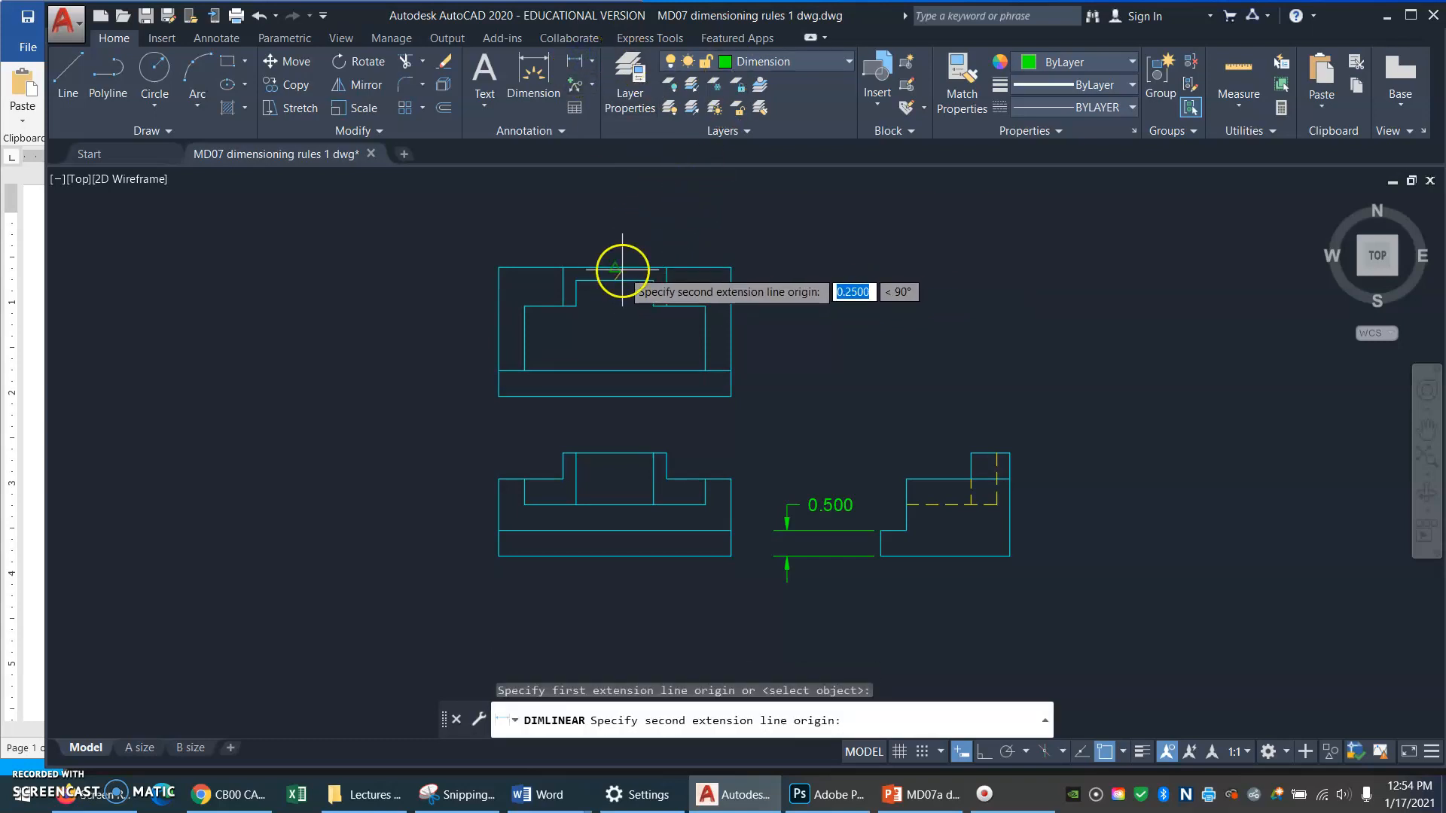
pyautogui.click(621, 269)
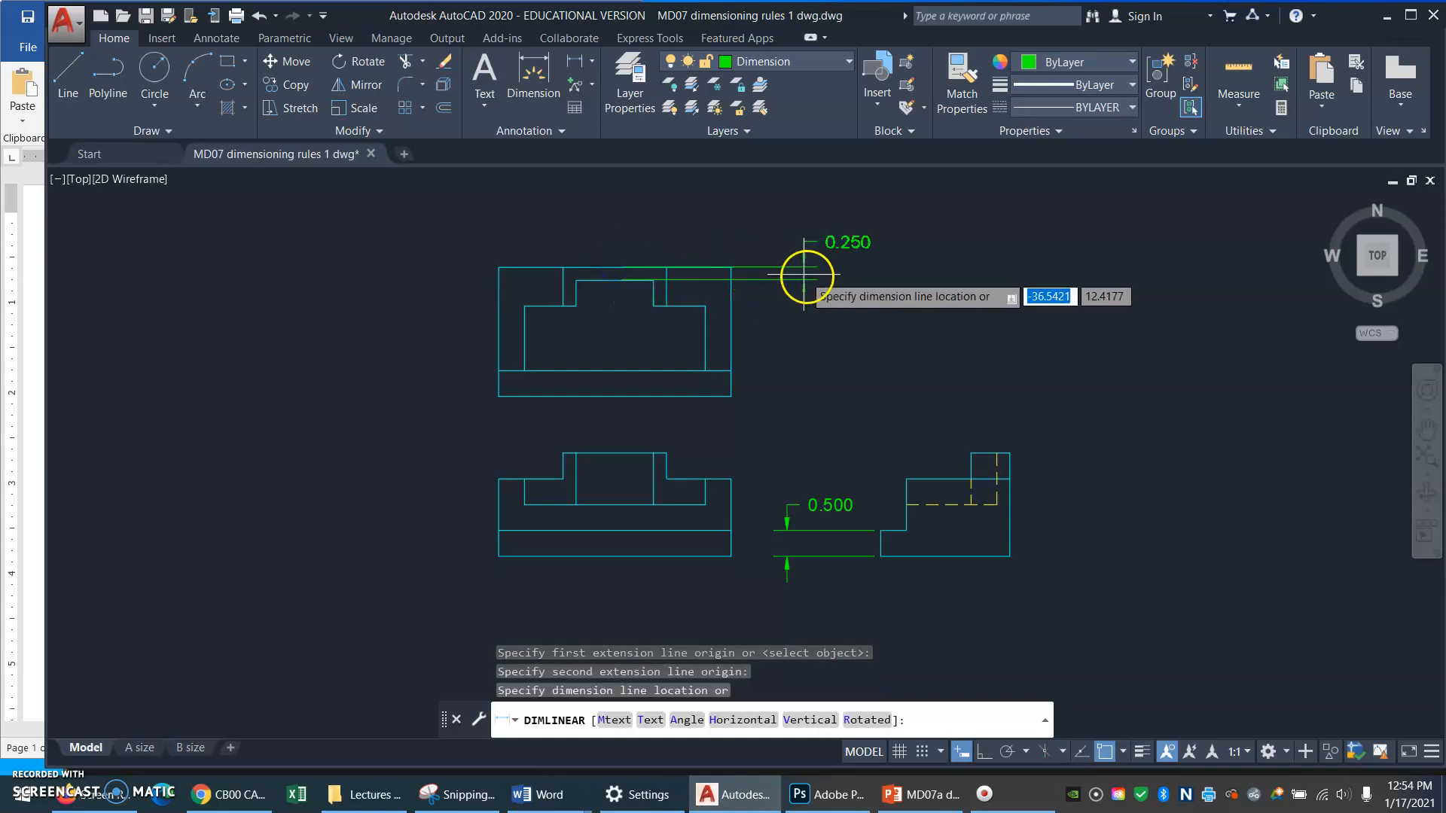
pyautogui.click(818, 279)
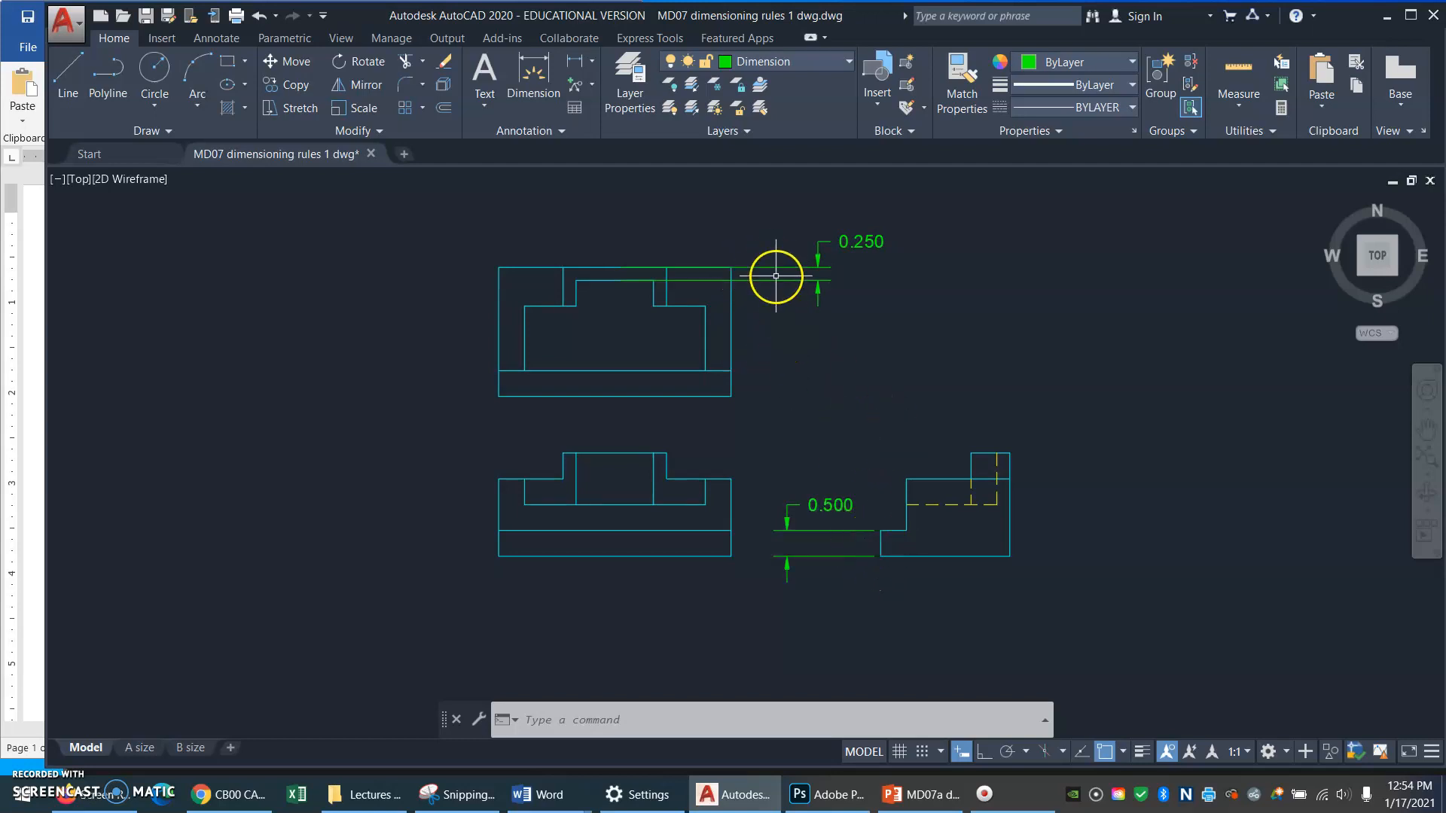
pyautogui.hotkey('ctrl', 'z')
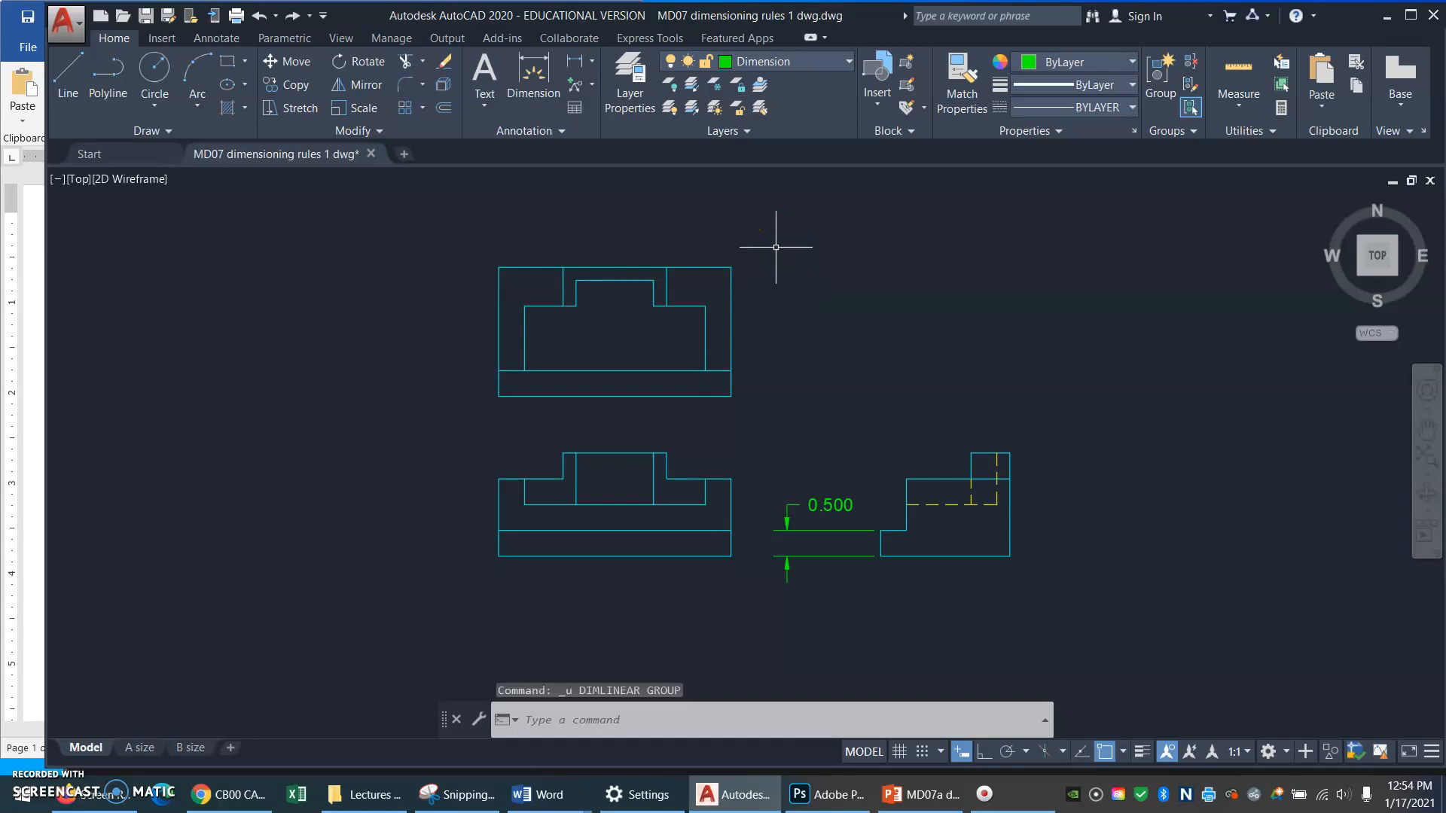
# Step: Dimension vertically from the notch's upper right corner to the top view's outer upper right corner, placed to the view's right
pyautogui.click(577, 63)
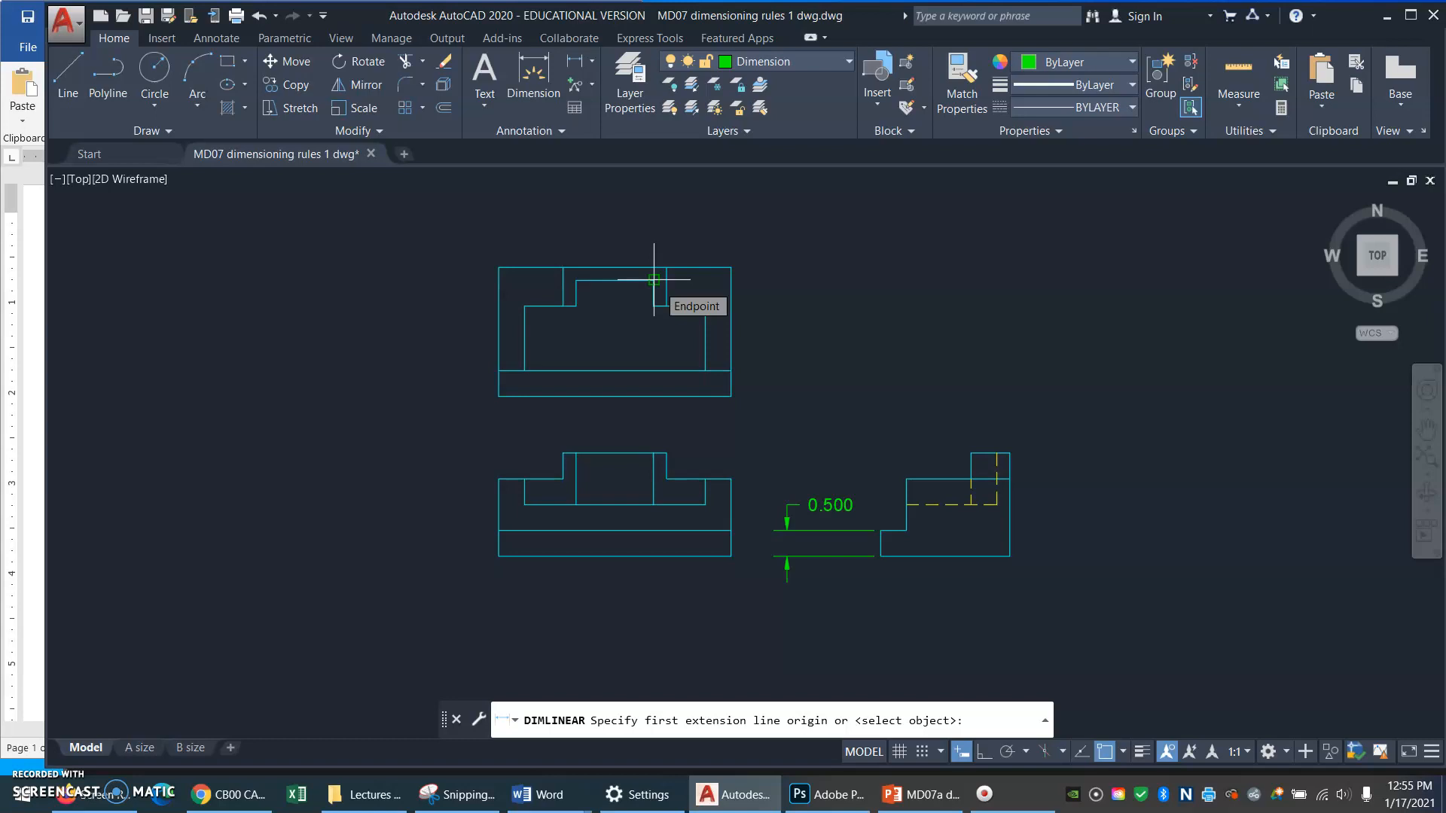
pyautogui.click(653, 279)
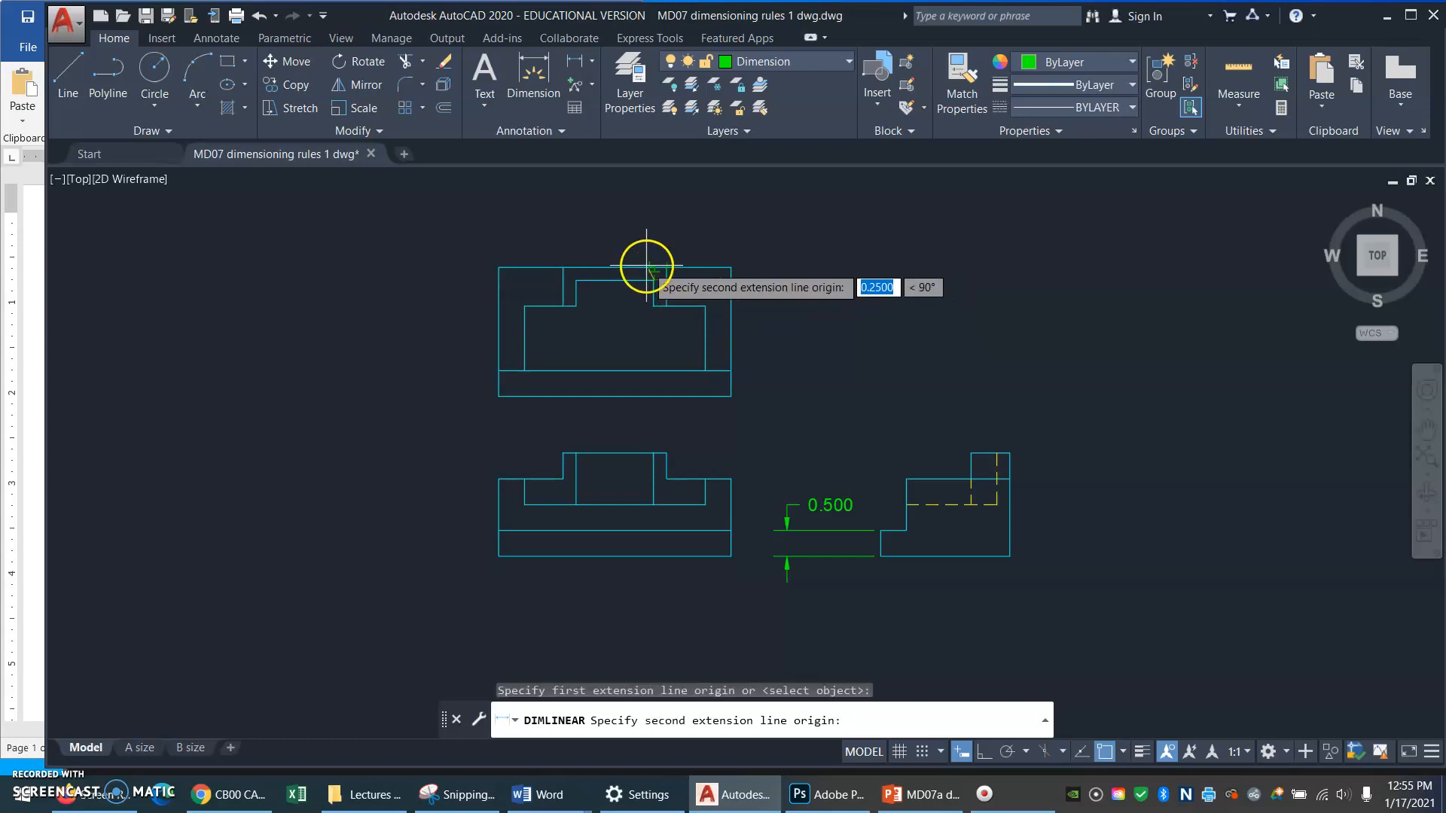
pyautogui.click(732, 265)
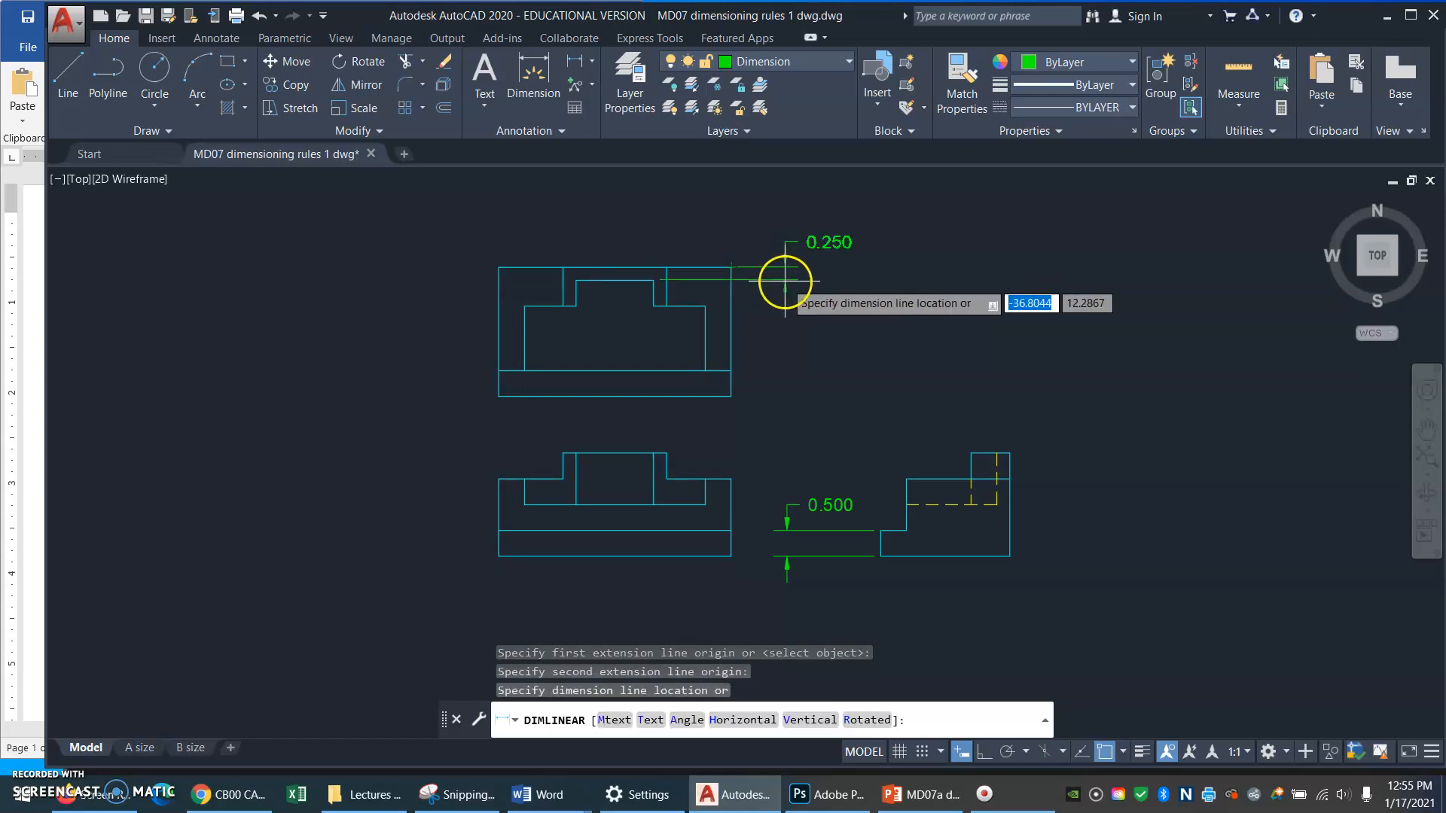
pyautogui.click(788, 283)
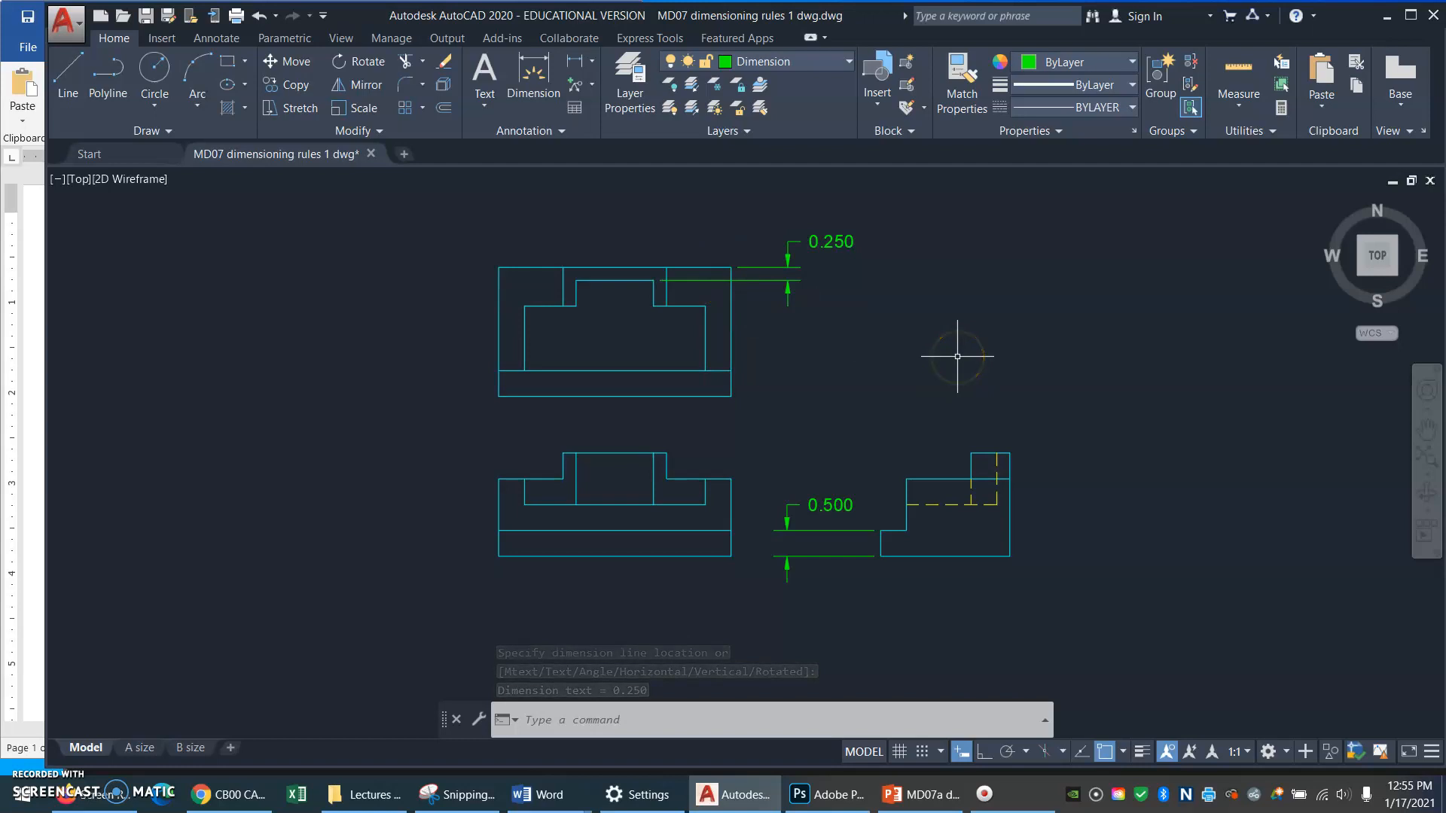
pyautogui.click(955, 358)
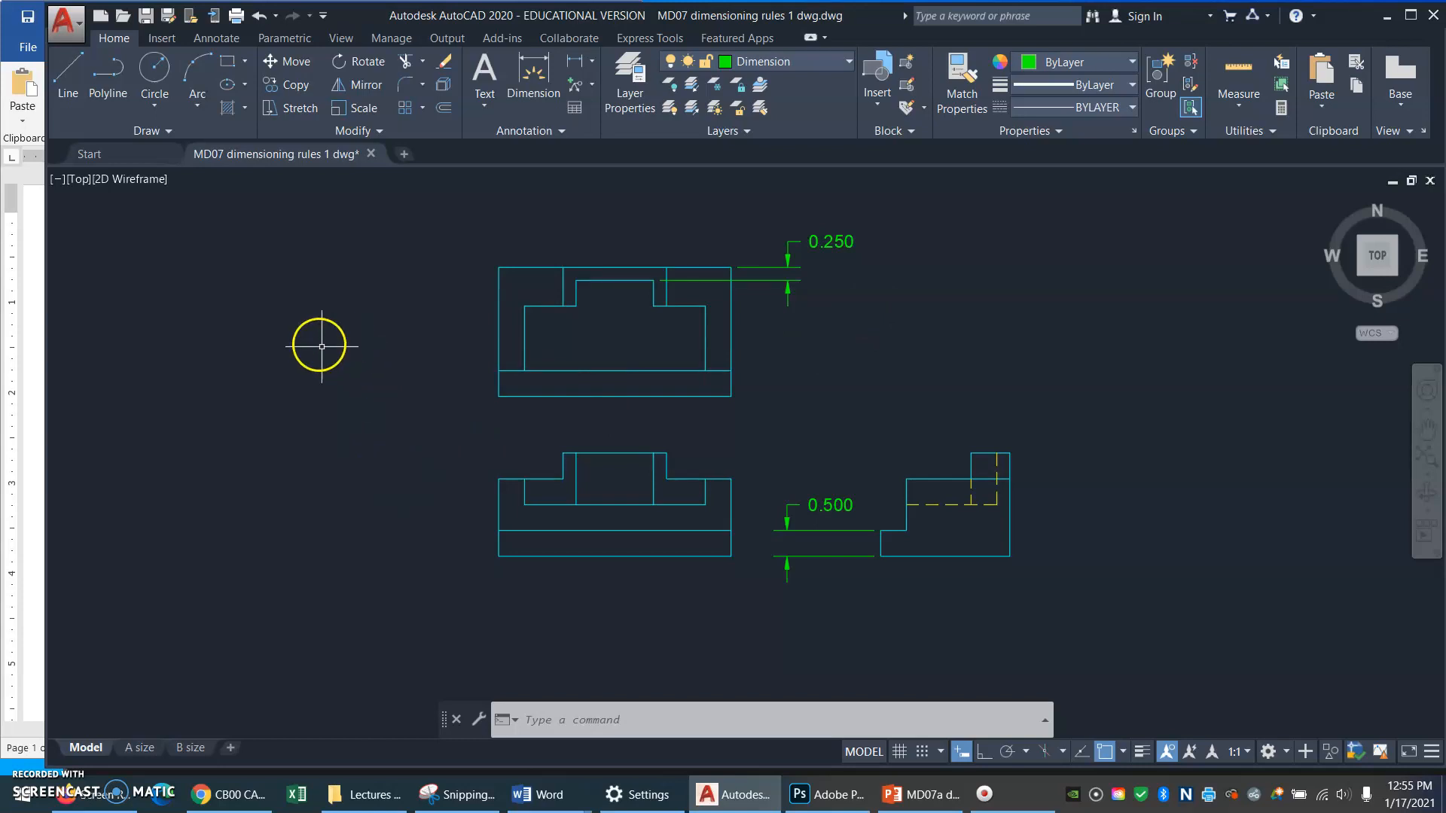
# Step: Modify the STANDARD dimension style to suppress leading zeros in linear dimensions
pyautogui.click(225, 39)
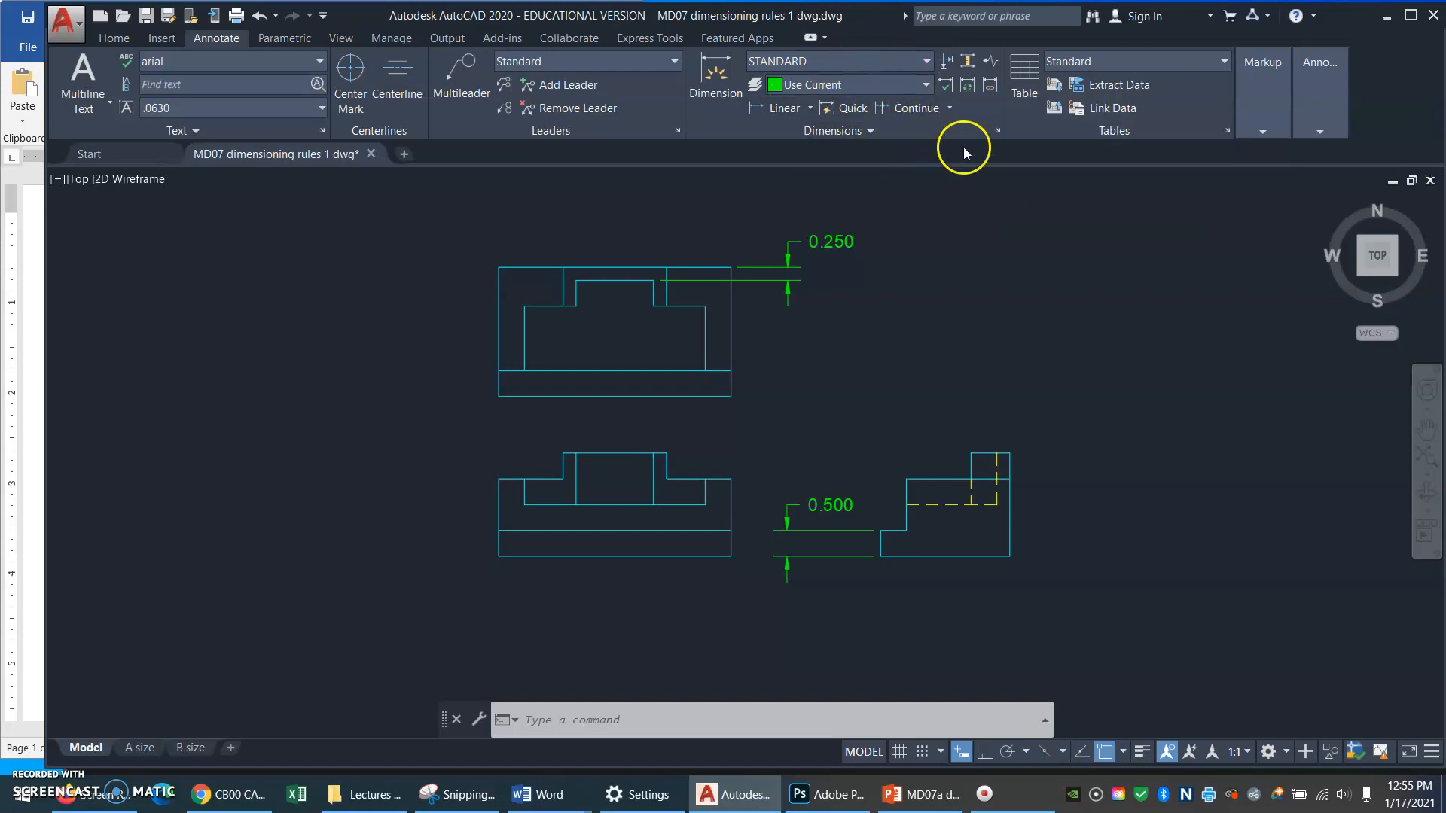
pyautogui.click(1000, 129)
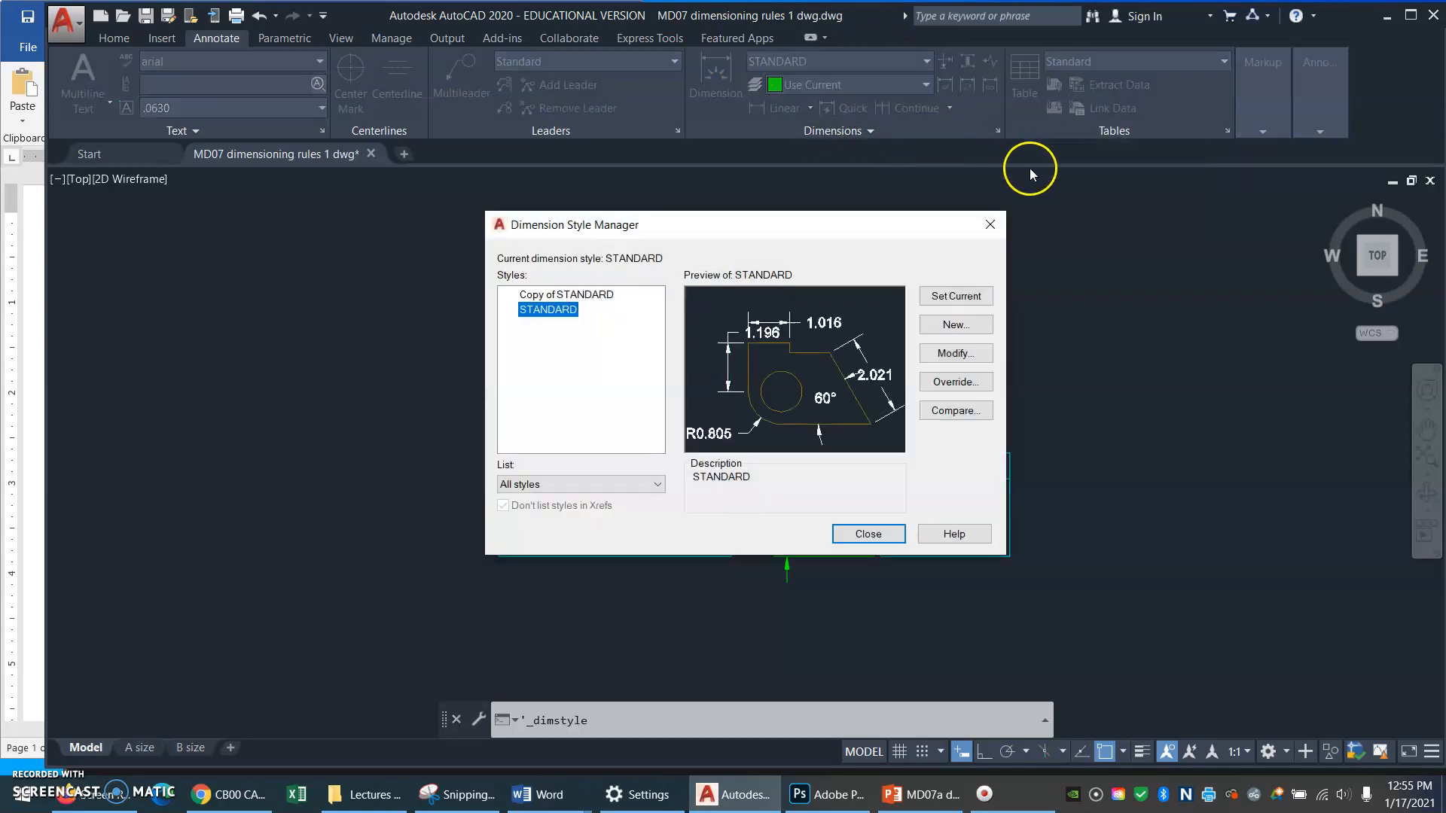
pyautogui.click(960, 354)
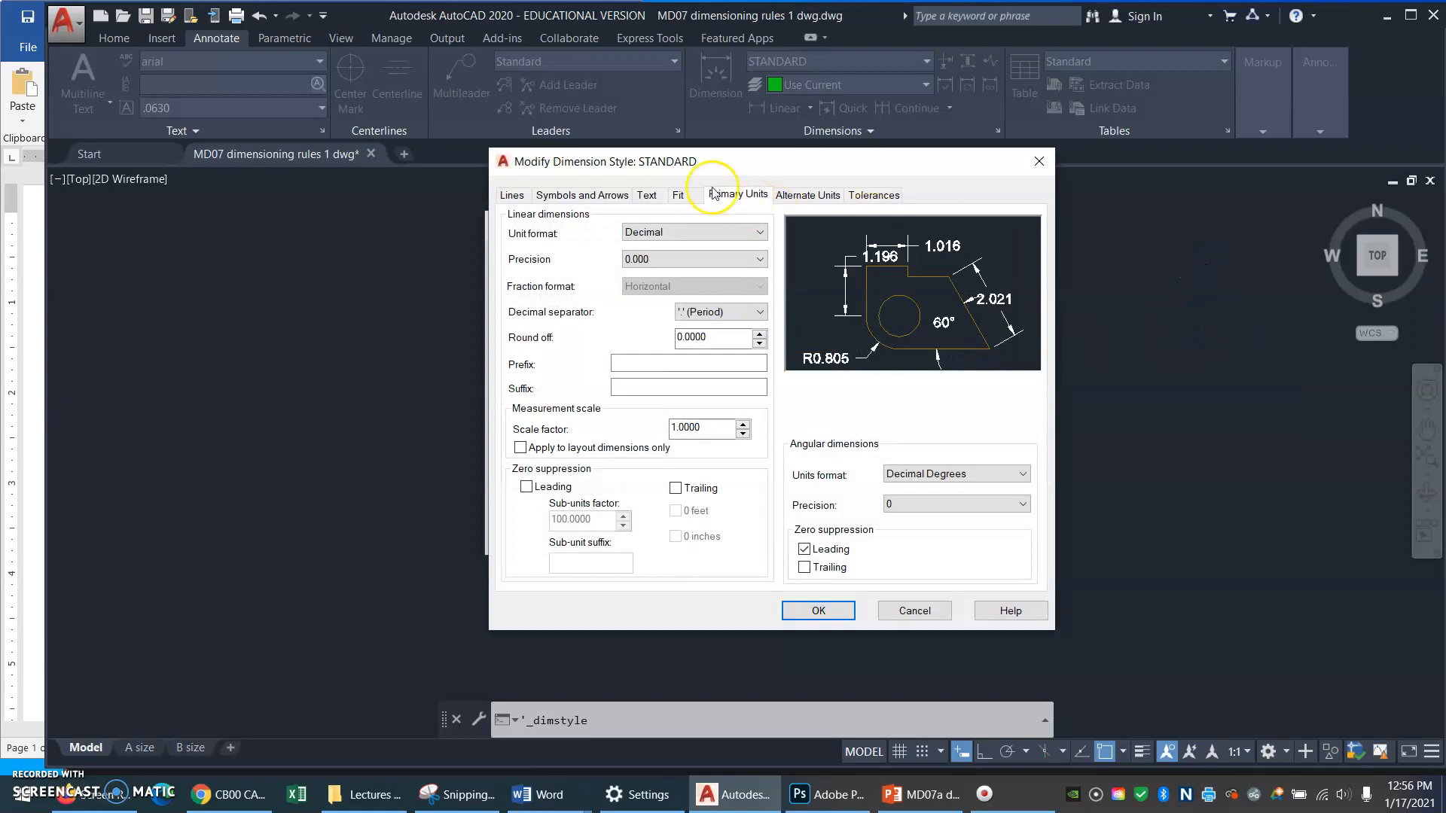
pyautogui.click(506, 196)
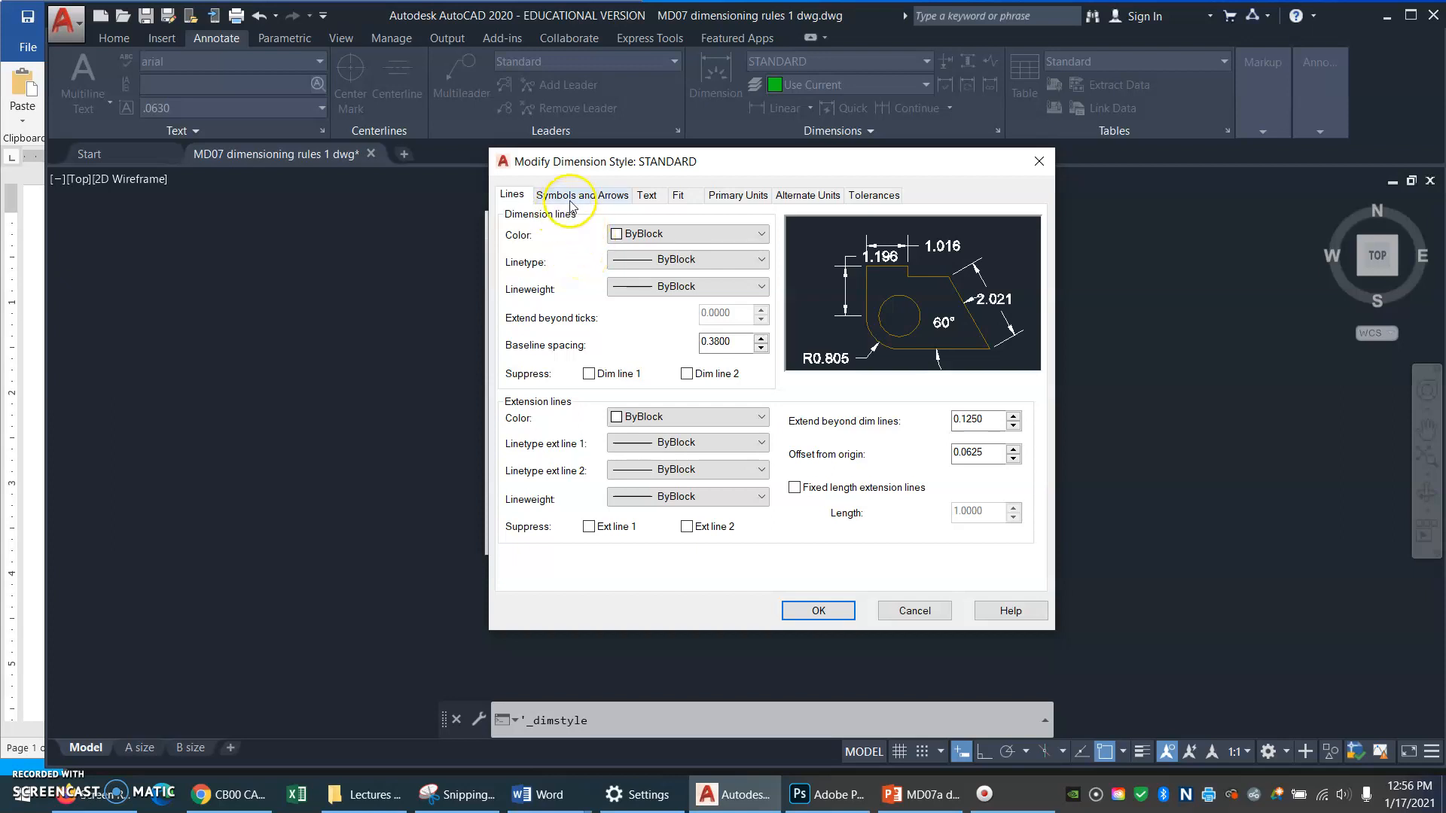
pyautogui.click(647, 198)
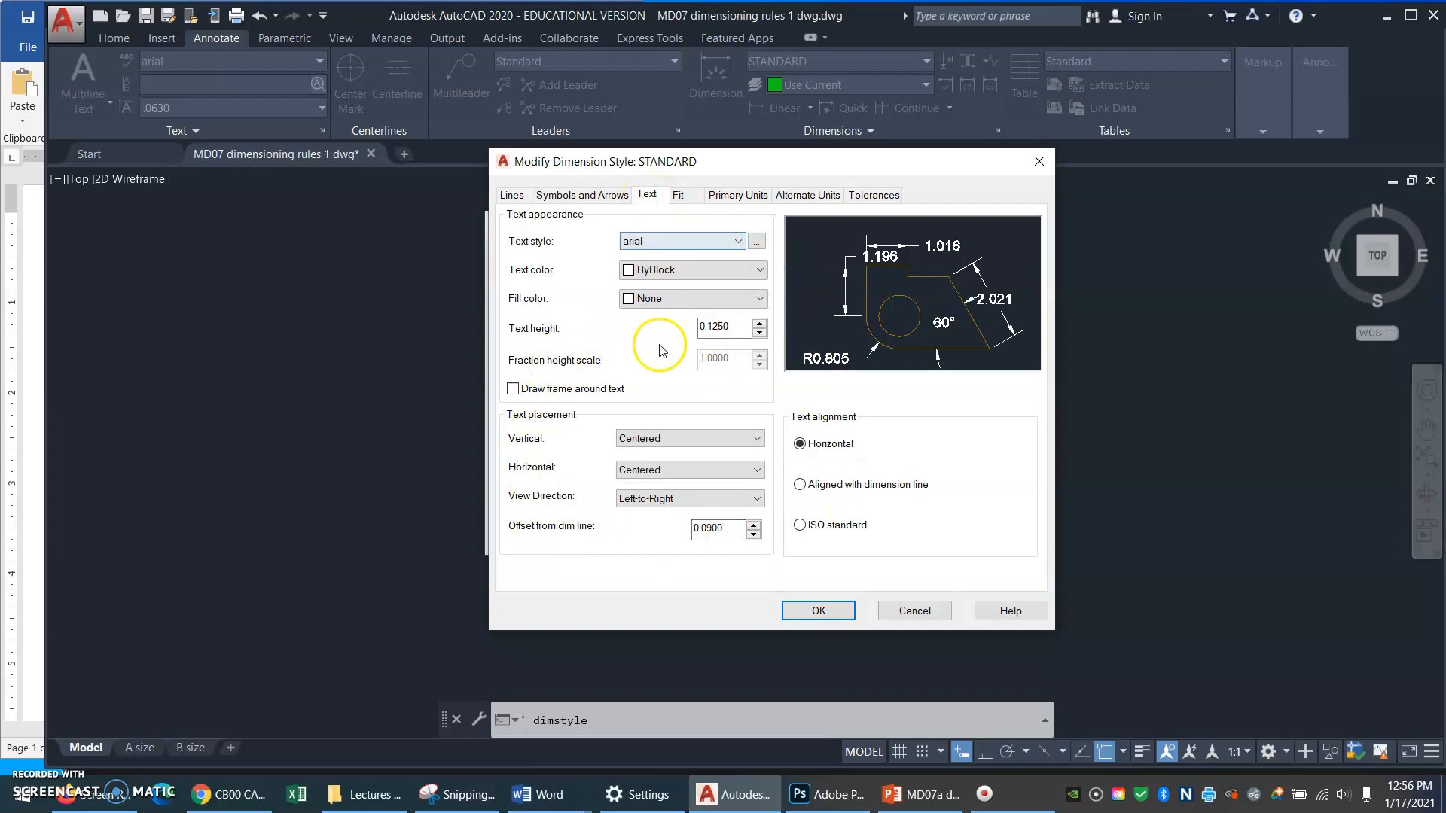
pyautogui.click(679, 198)
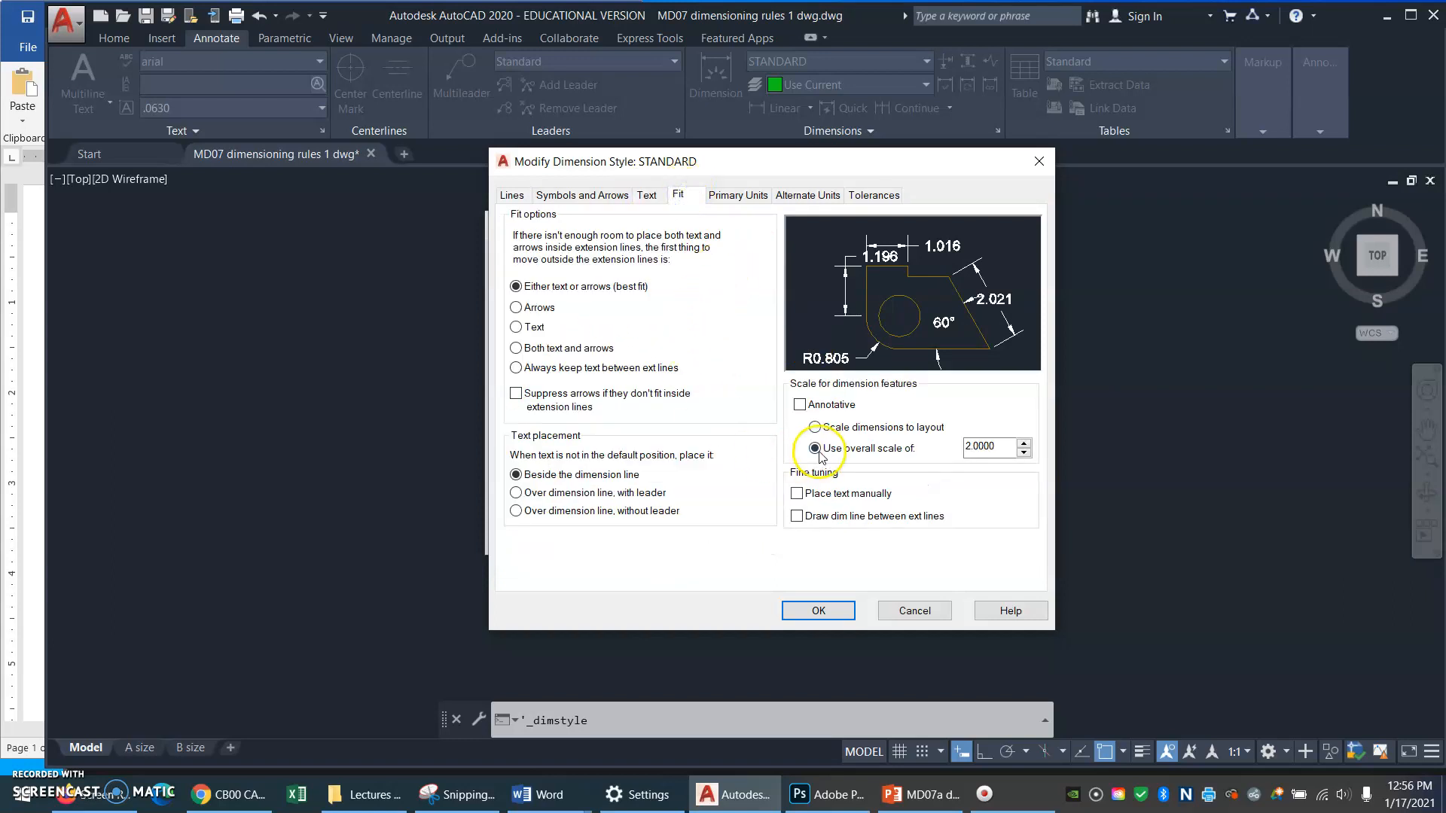
pyautogui.click(739, 200)
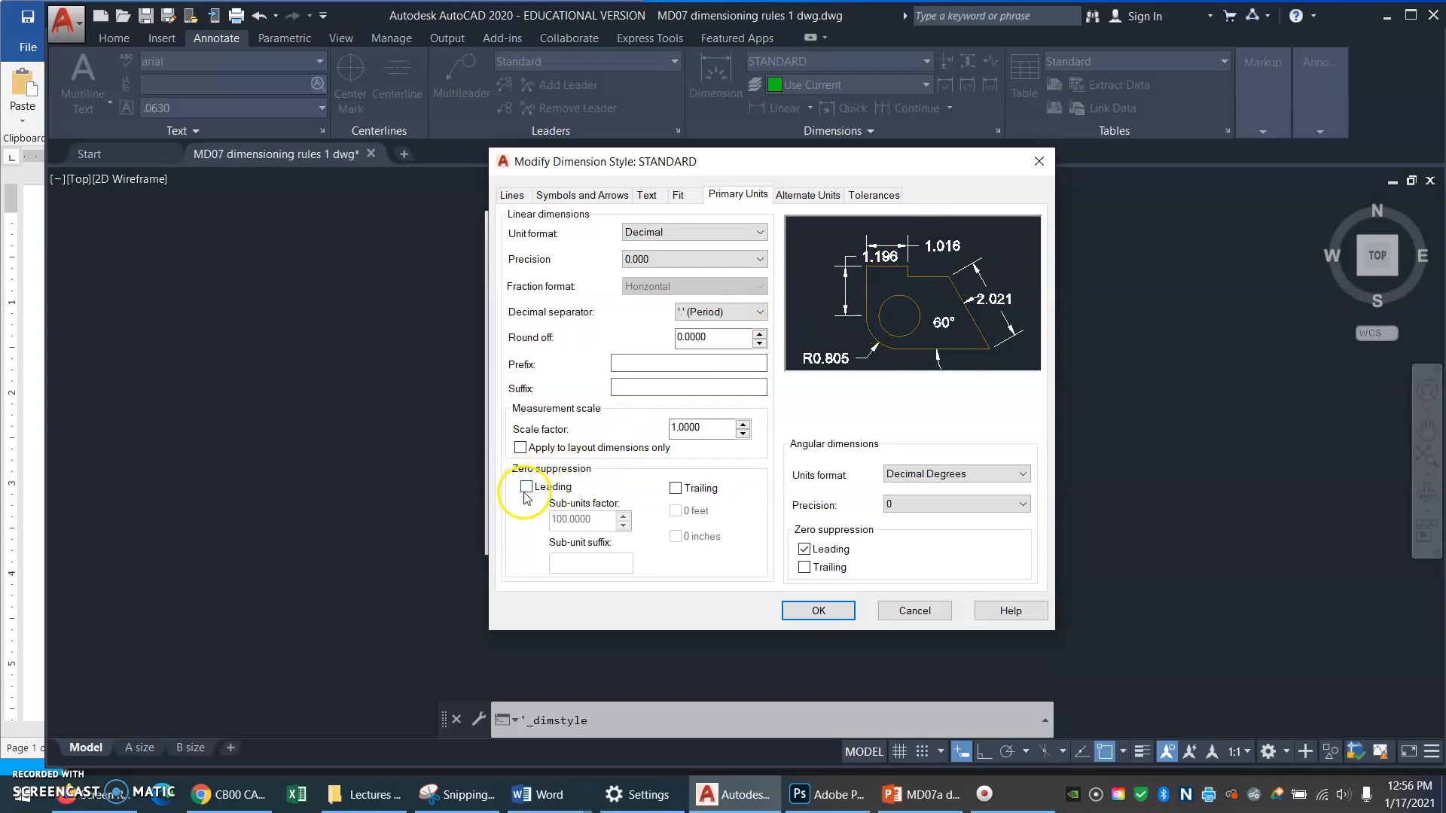
pyautogui.moveTo(530, 494)
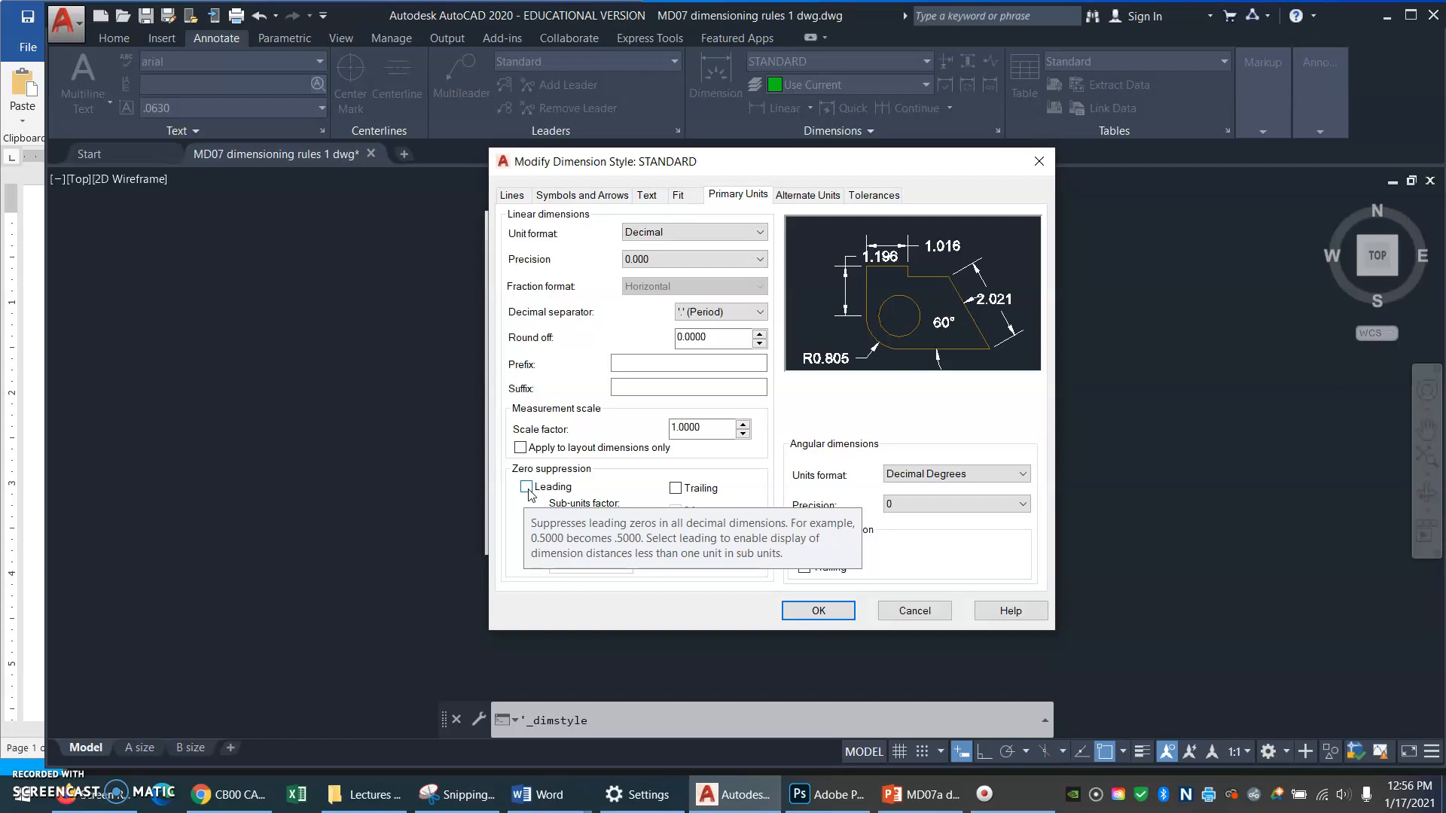
pyautogui.click(526, 487)
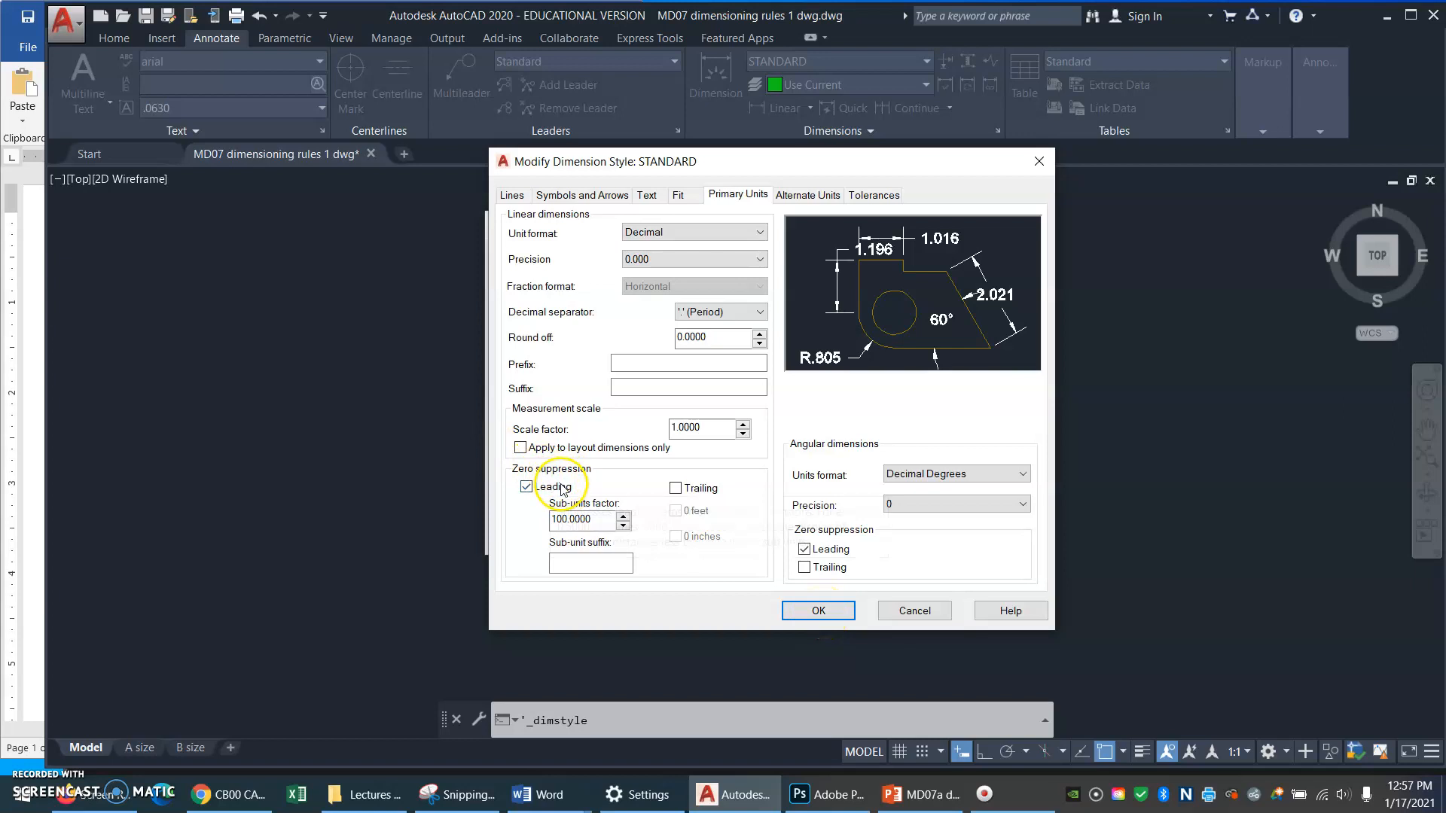
pyautogui.click(816, 613)
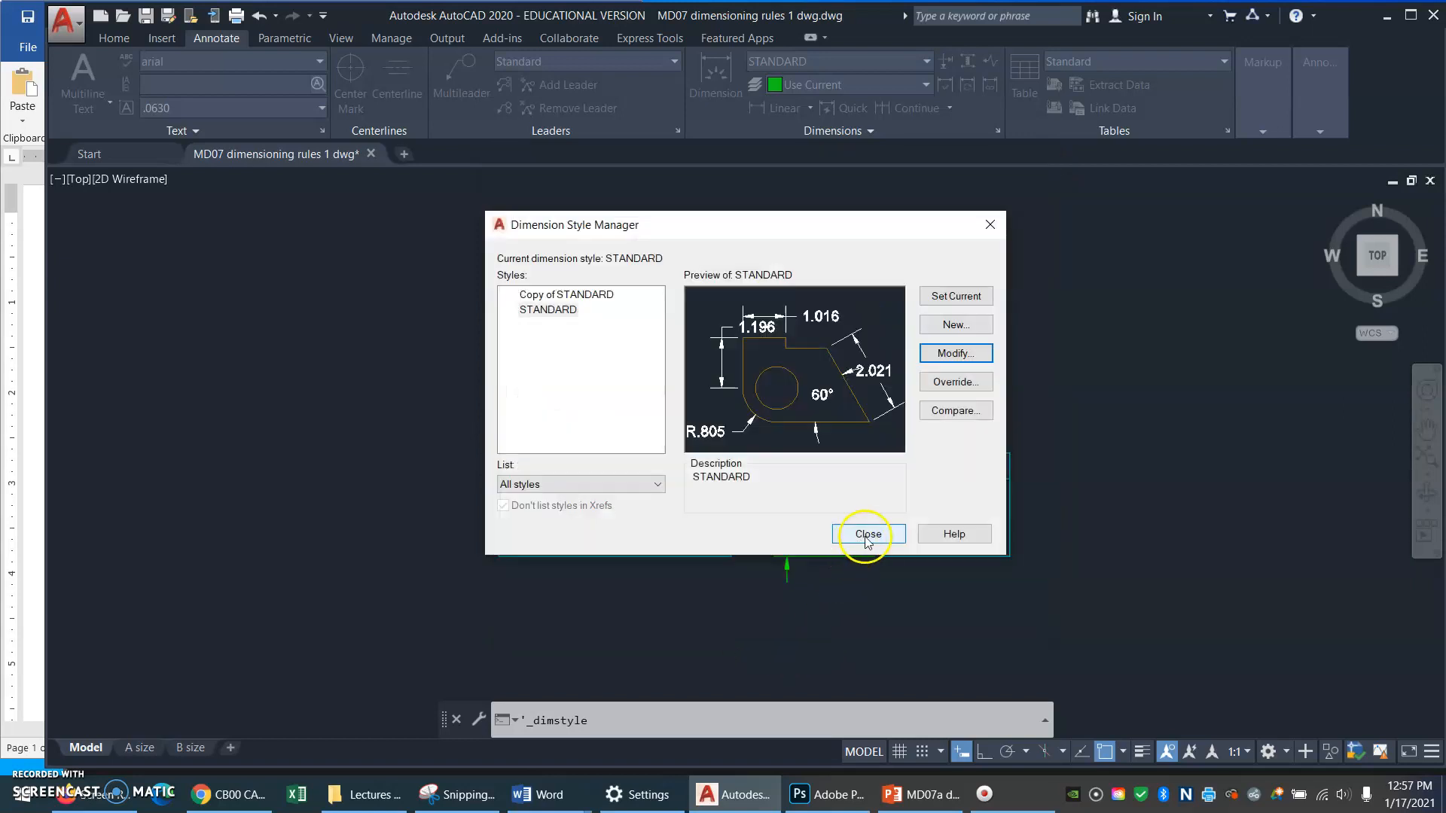
pyautogui.click(867, 536)
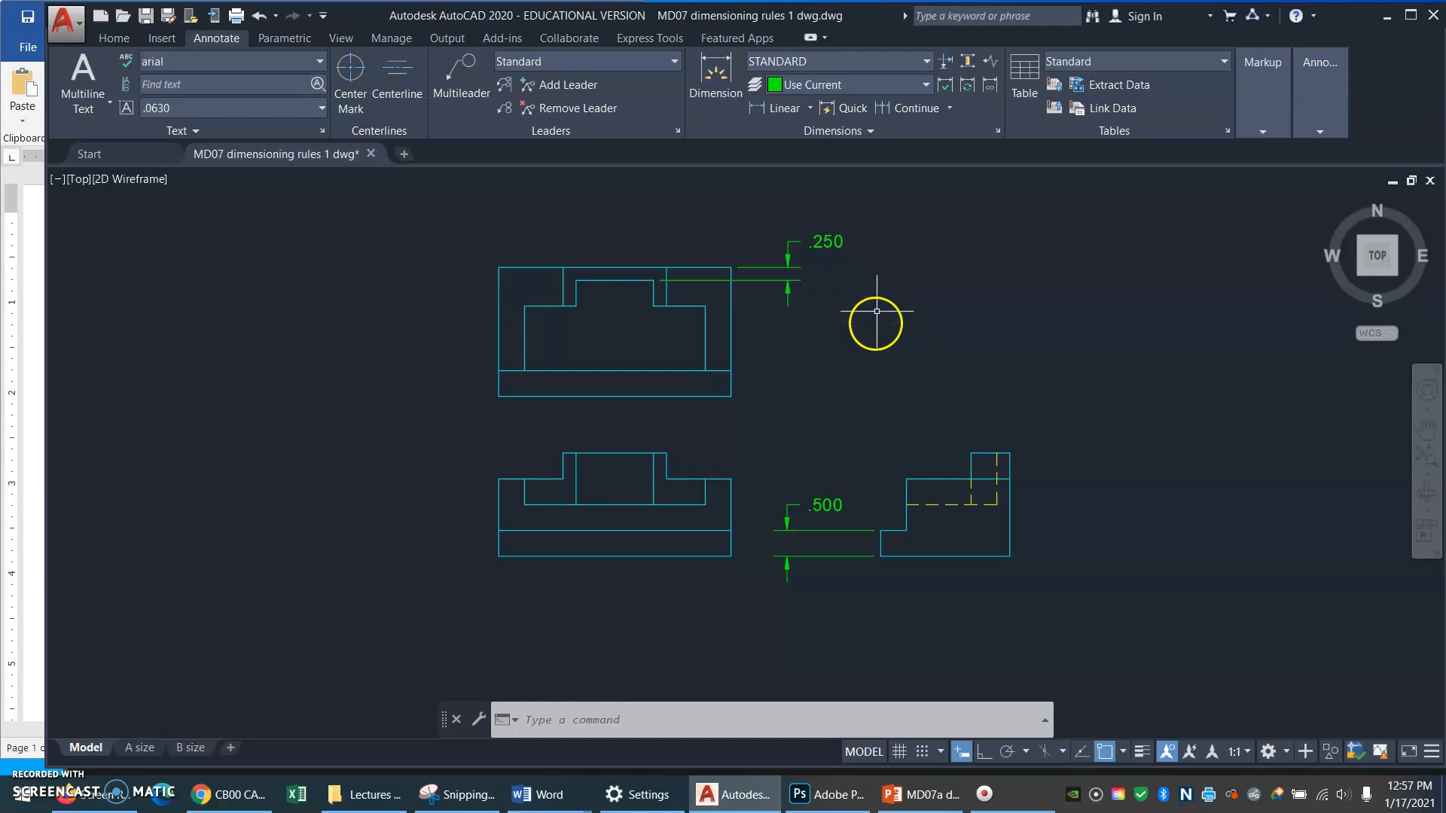
# Step: Modify the STANDARD dimension style to decimal linear units with a precision of 0.0, applying it to the drawing
pyautogui.click(997, 131)
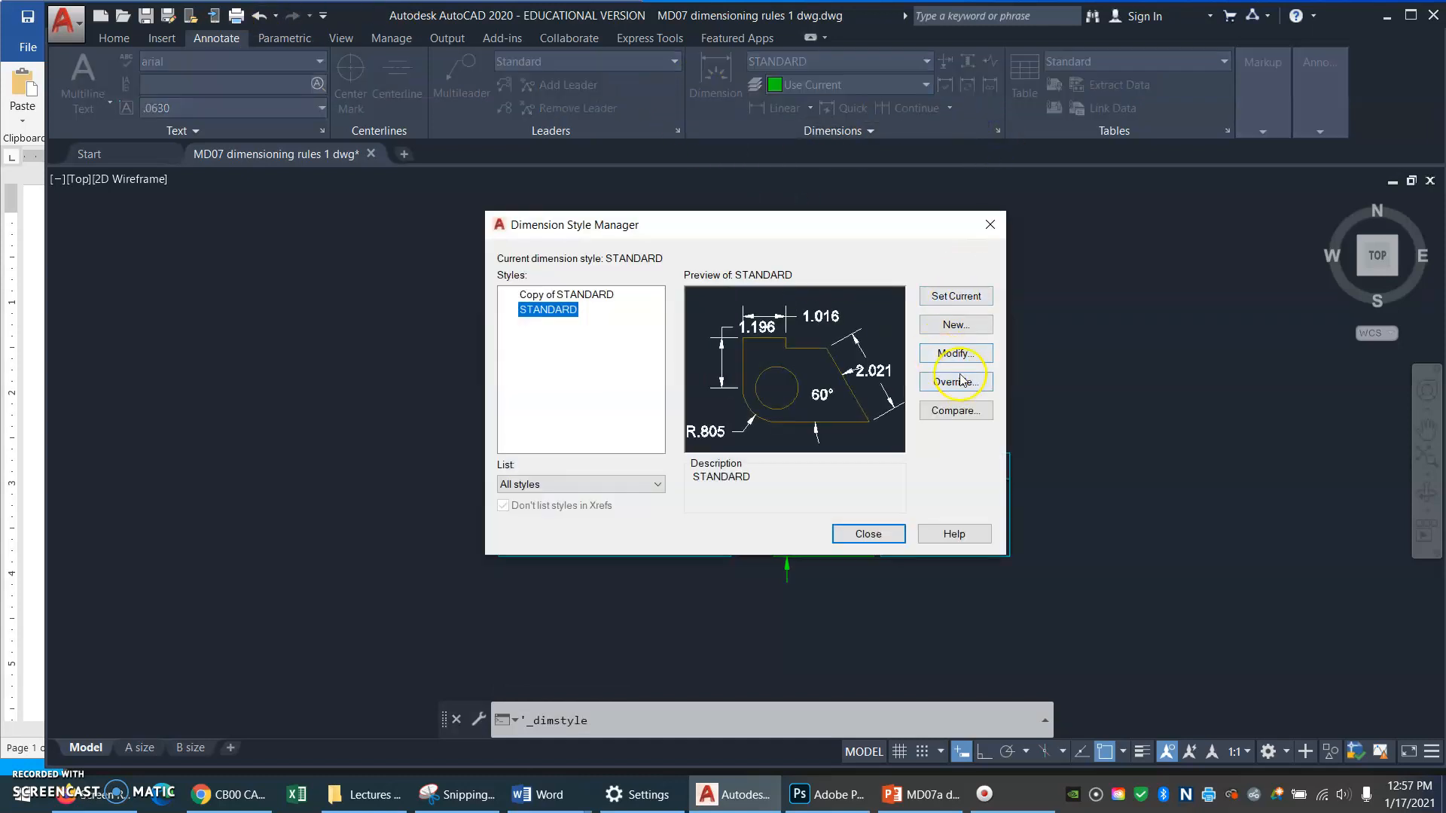
pyautogui.click(955, 353)
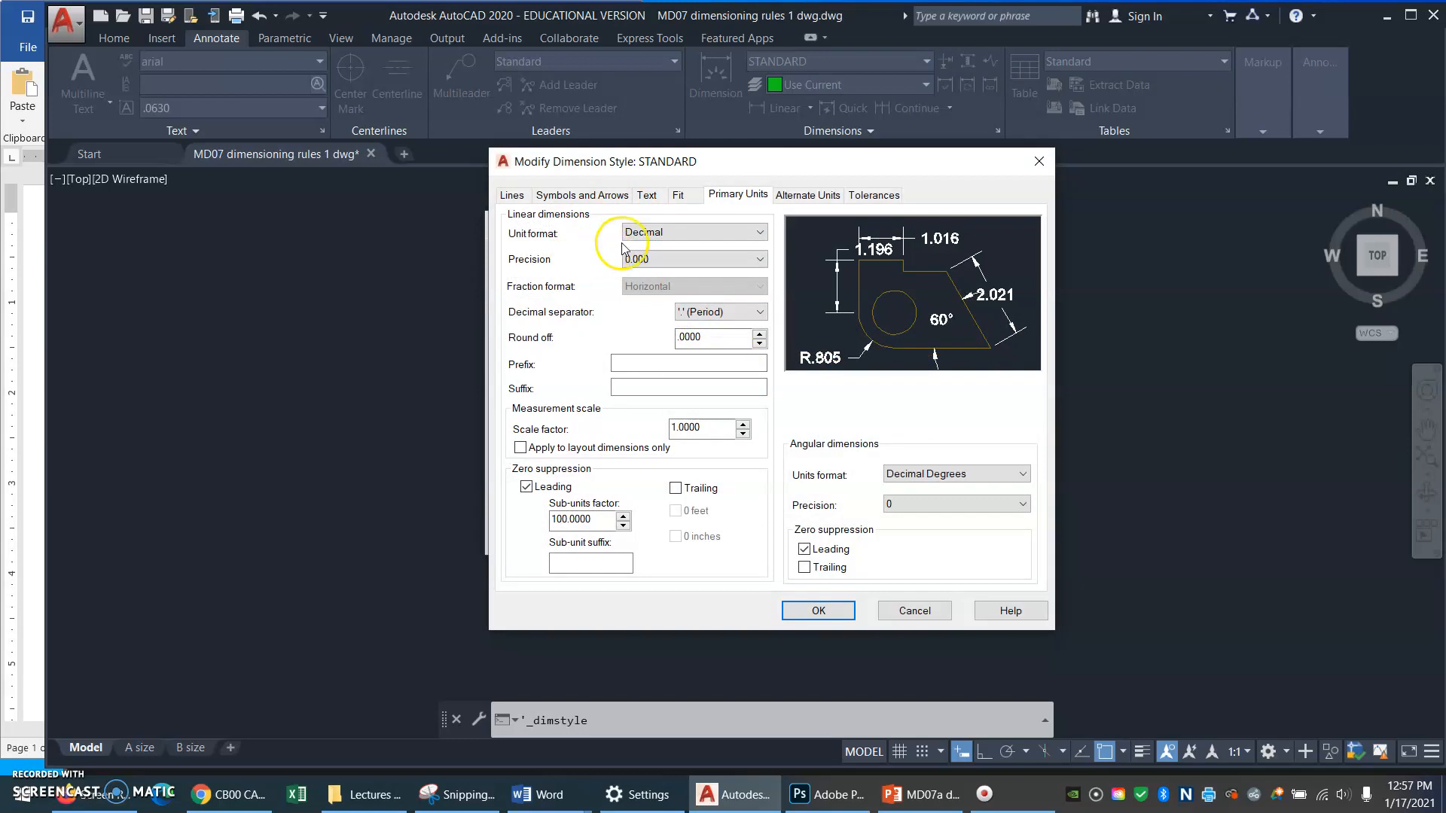
pyautogui.click(758, 238)
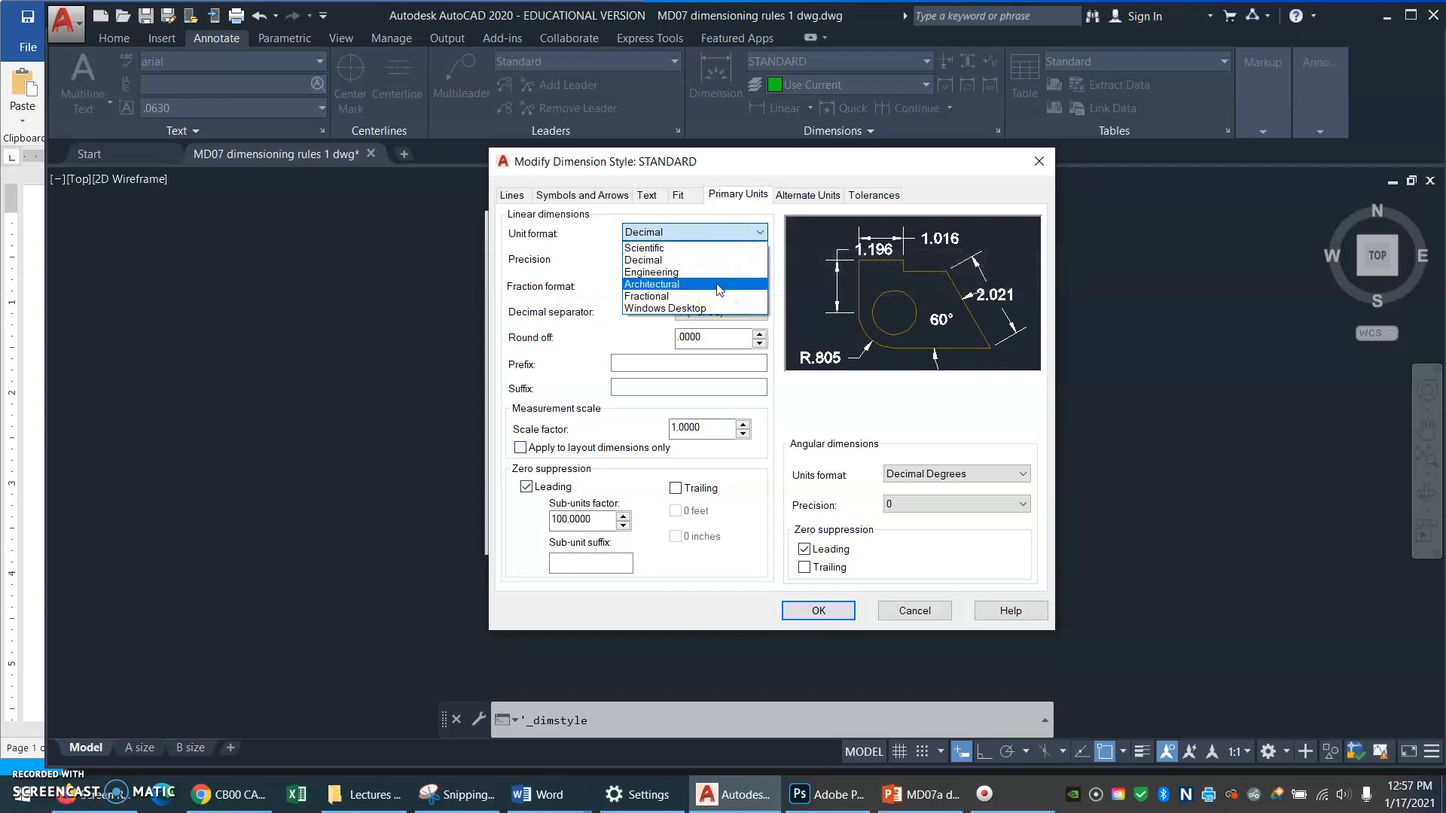
pyautogui.click(706, 264)
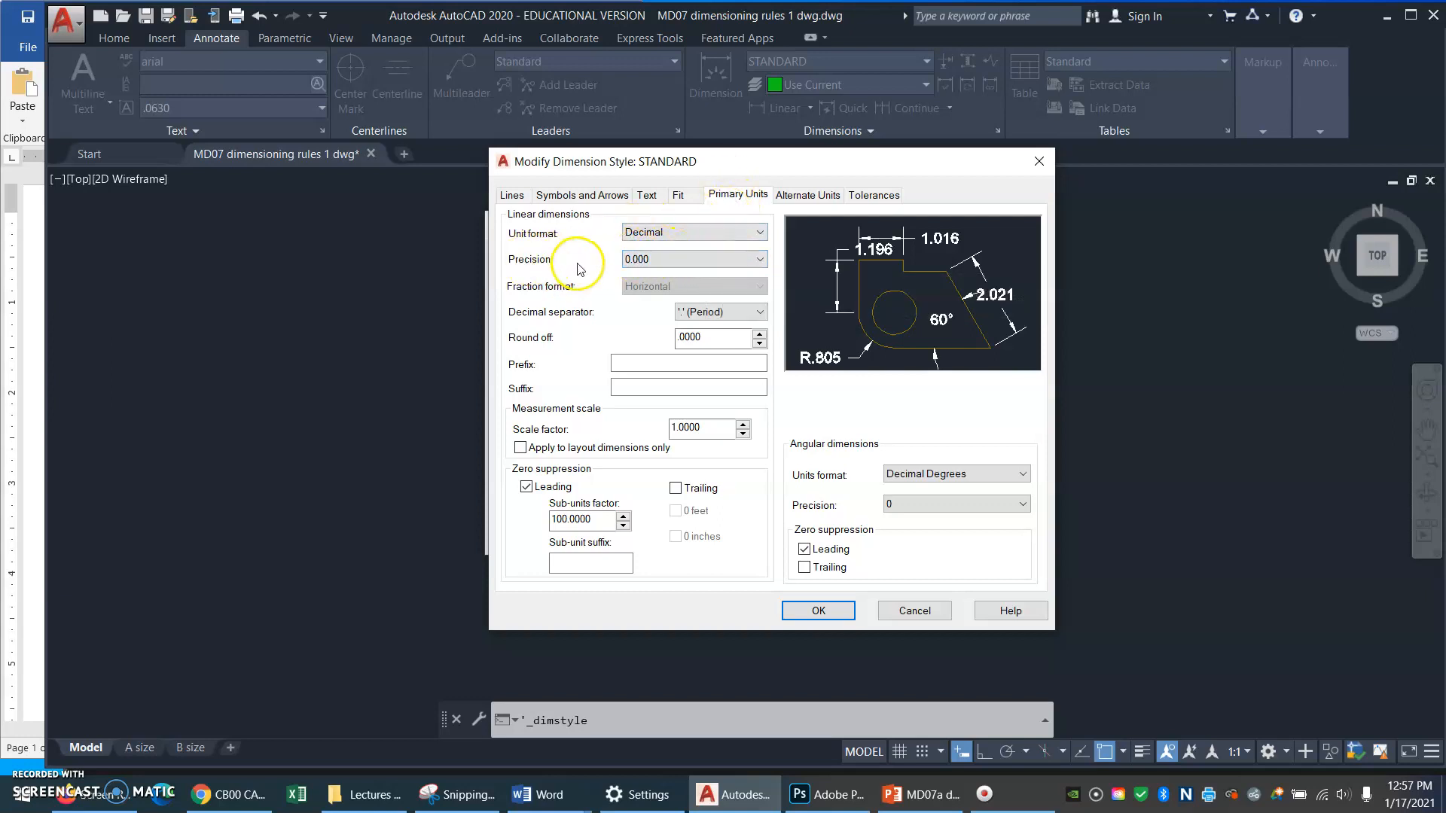
pyautogui.click(760, 259)
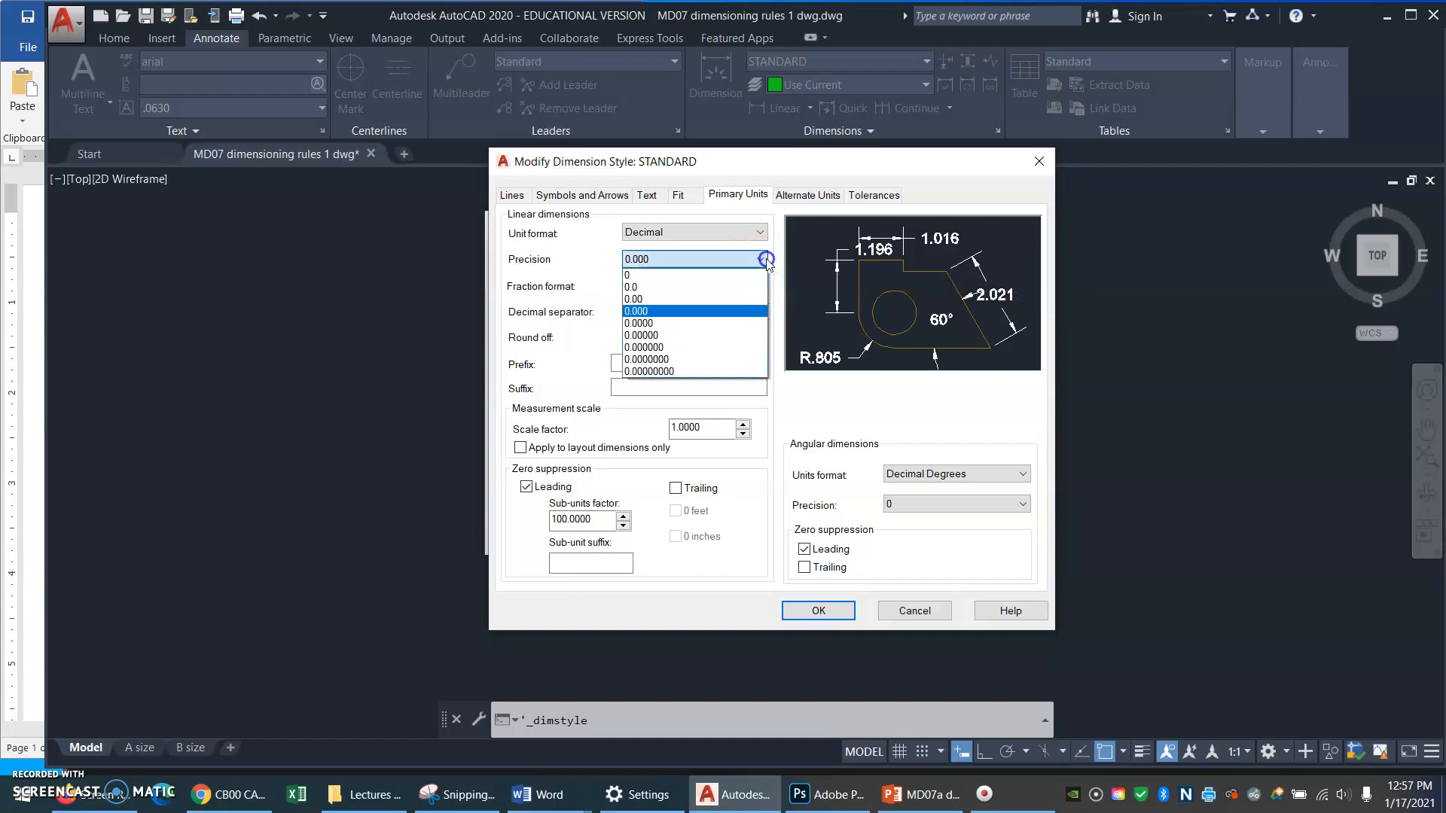
pyautogui.click(692, 287)
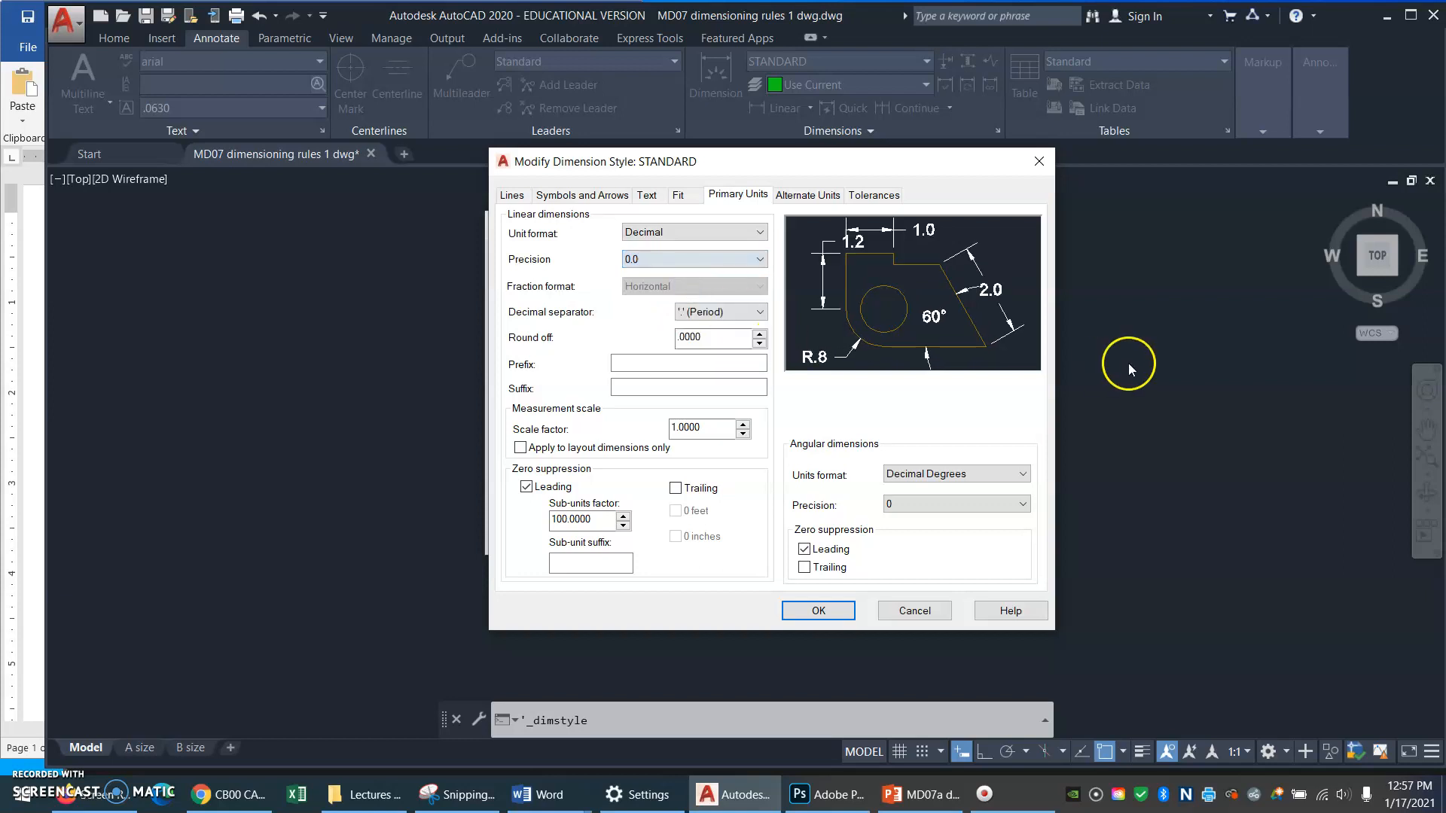
pyautogui.click(830, 609)
pyautogui.click(868, 534)
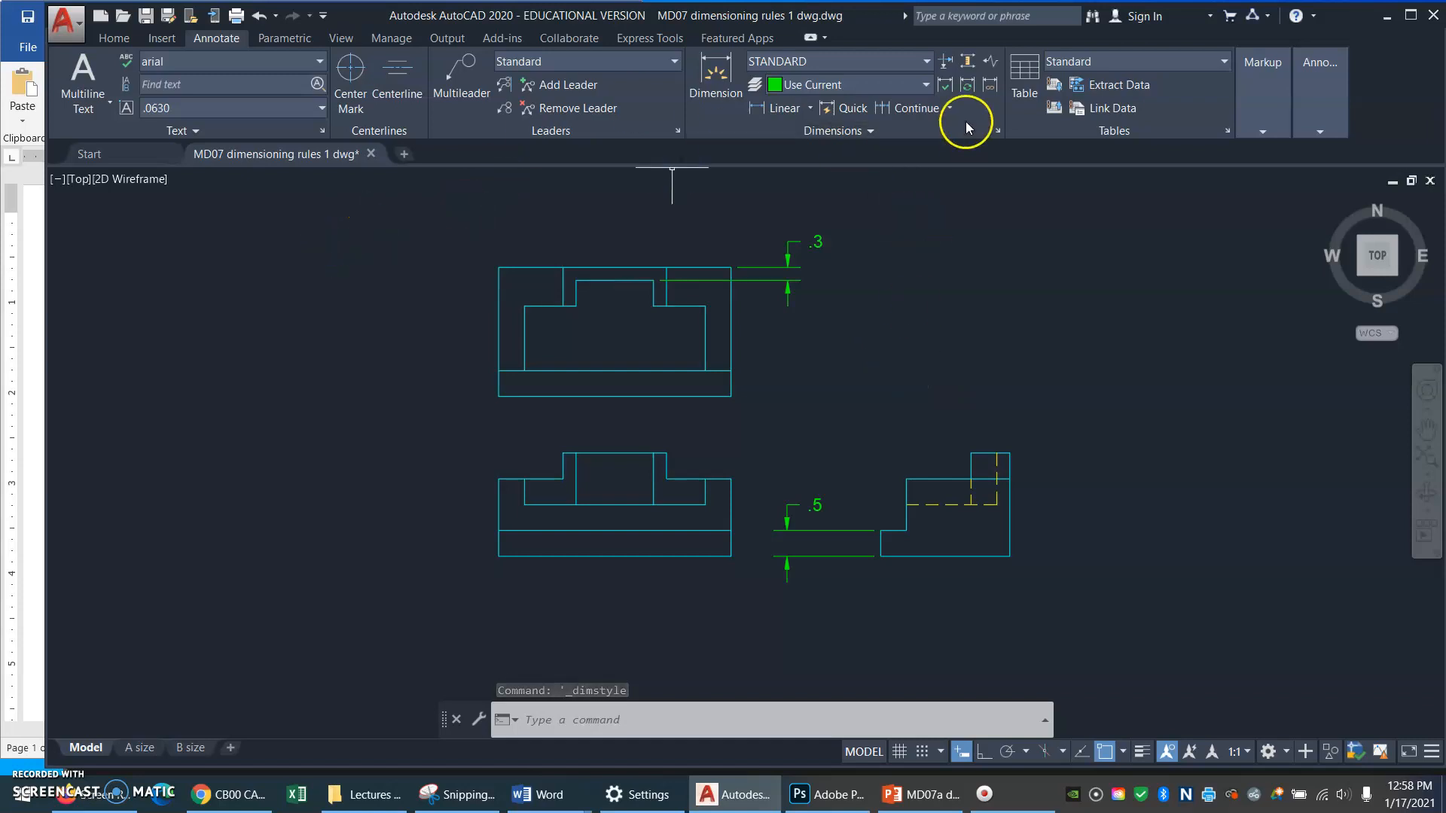
# Step: Set the STANDARD dimension style's linear precision to three decimal places (0.000) and return to the drawing
pyautogui.click(998, 132)
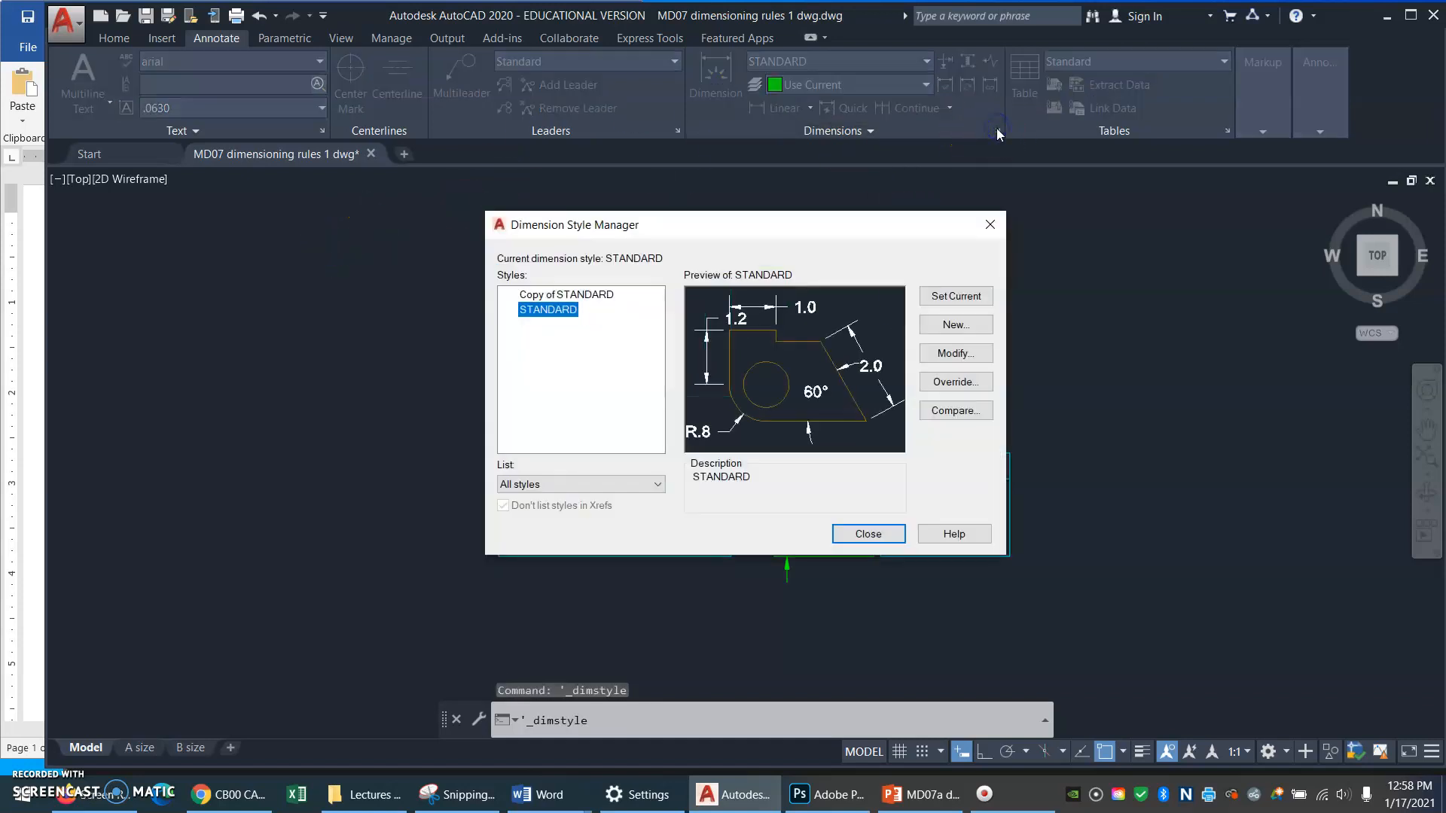
pyautogui.click(957, 353)
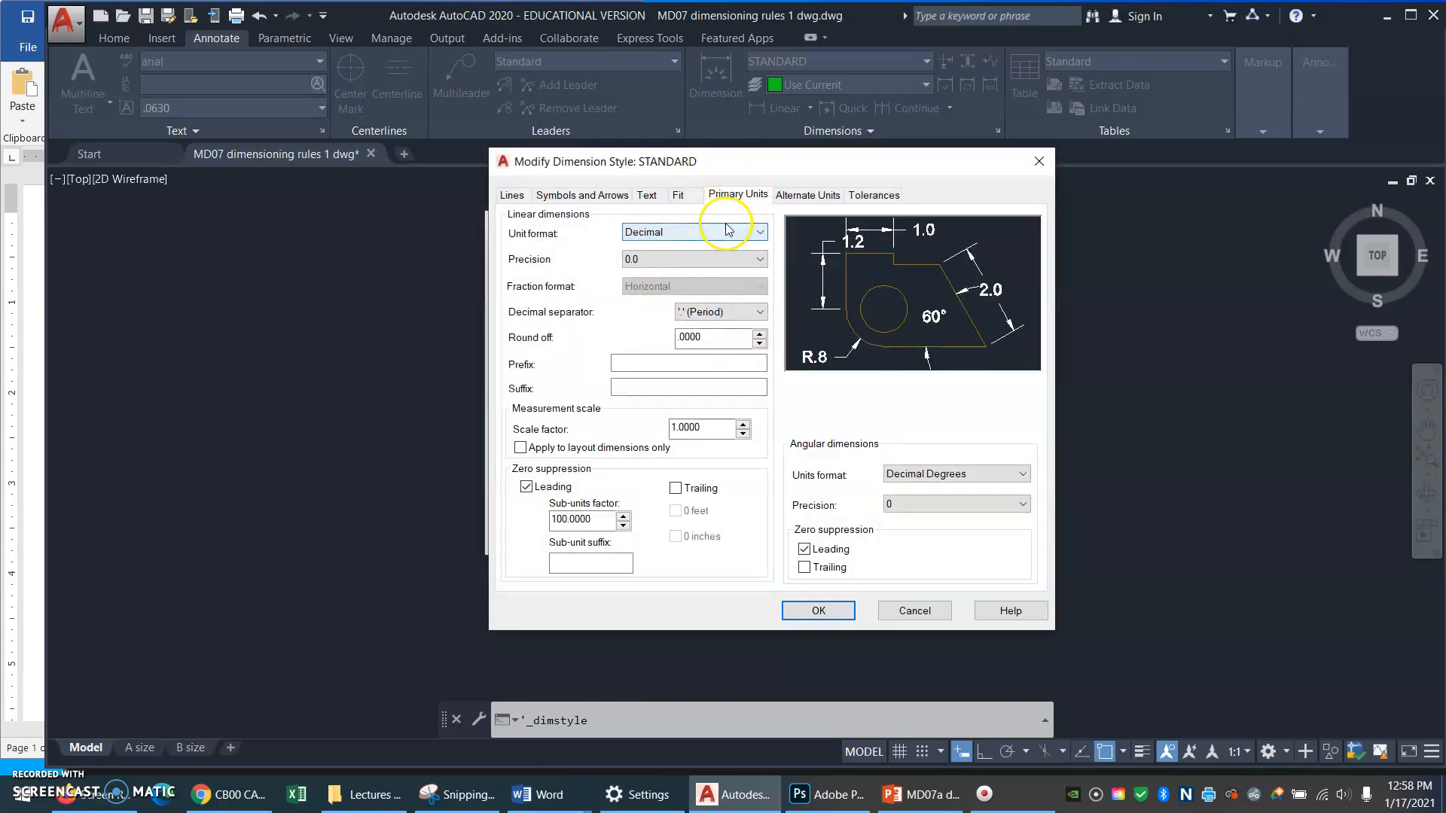
pyautogui.click(760, 260)
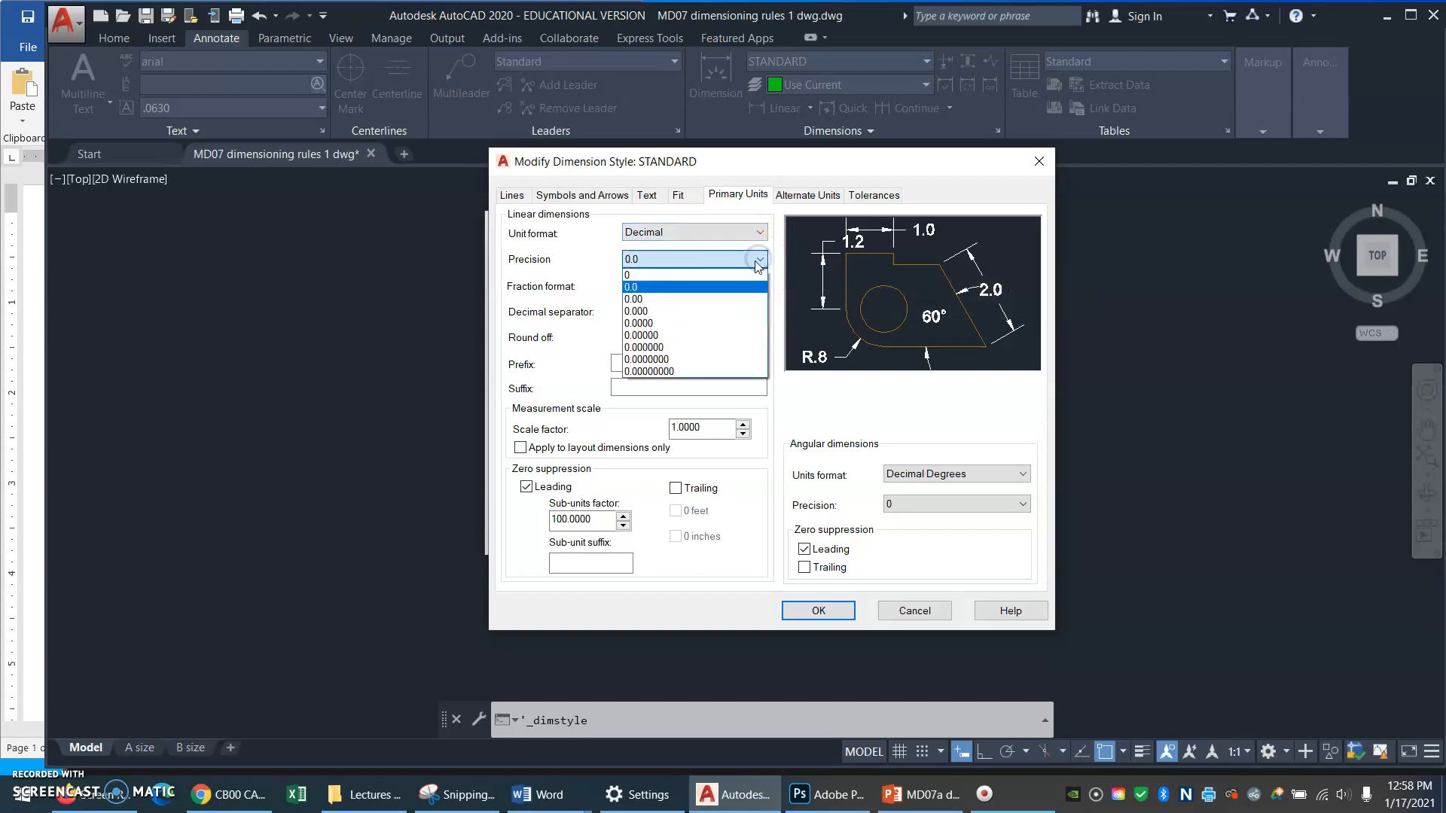
pyautogui.click(713, 311)
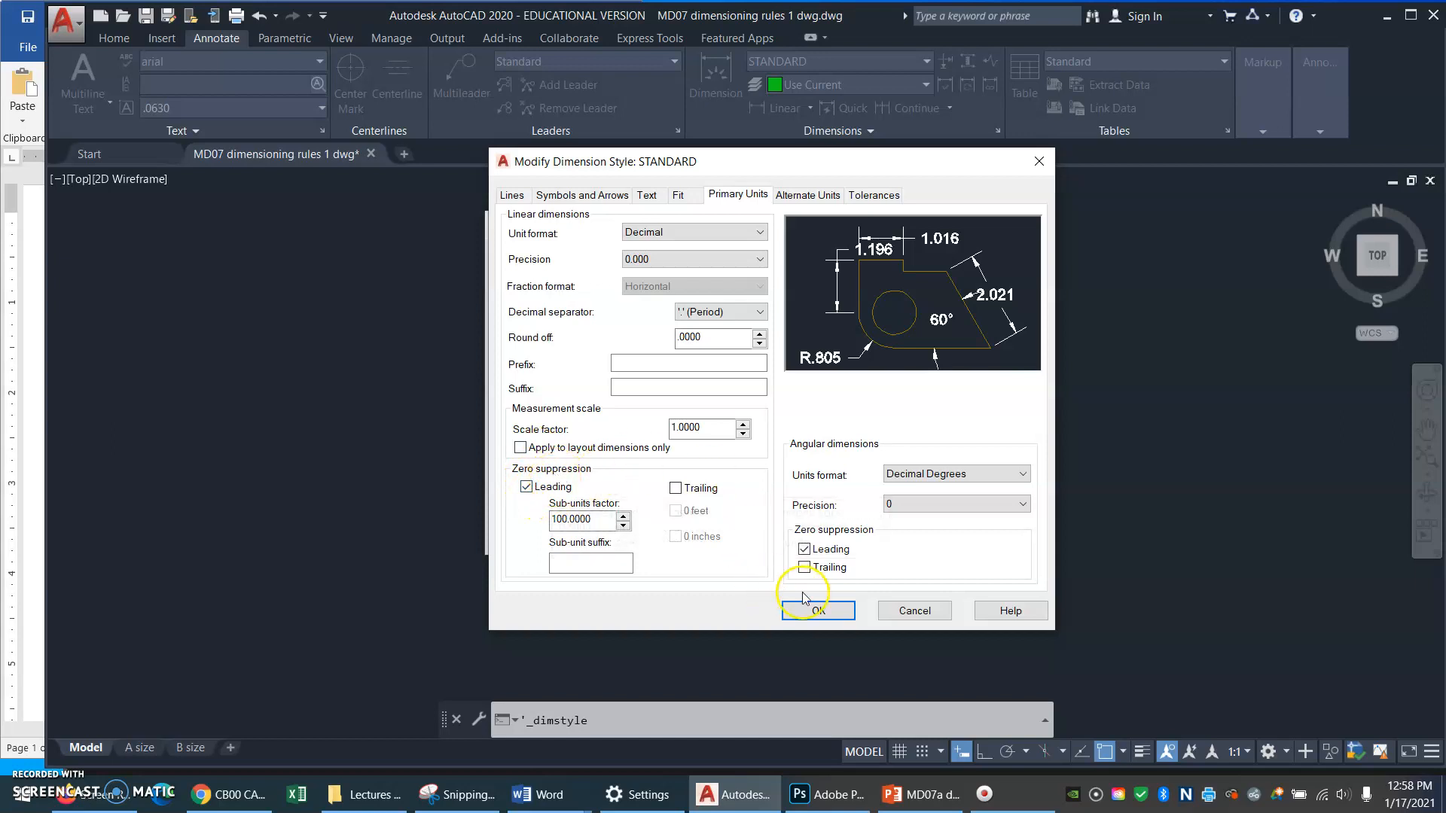
pyautogui.click(819, 611)
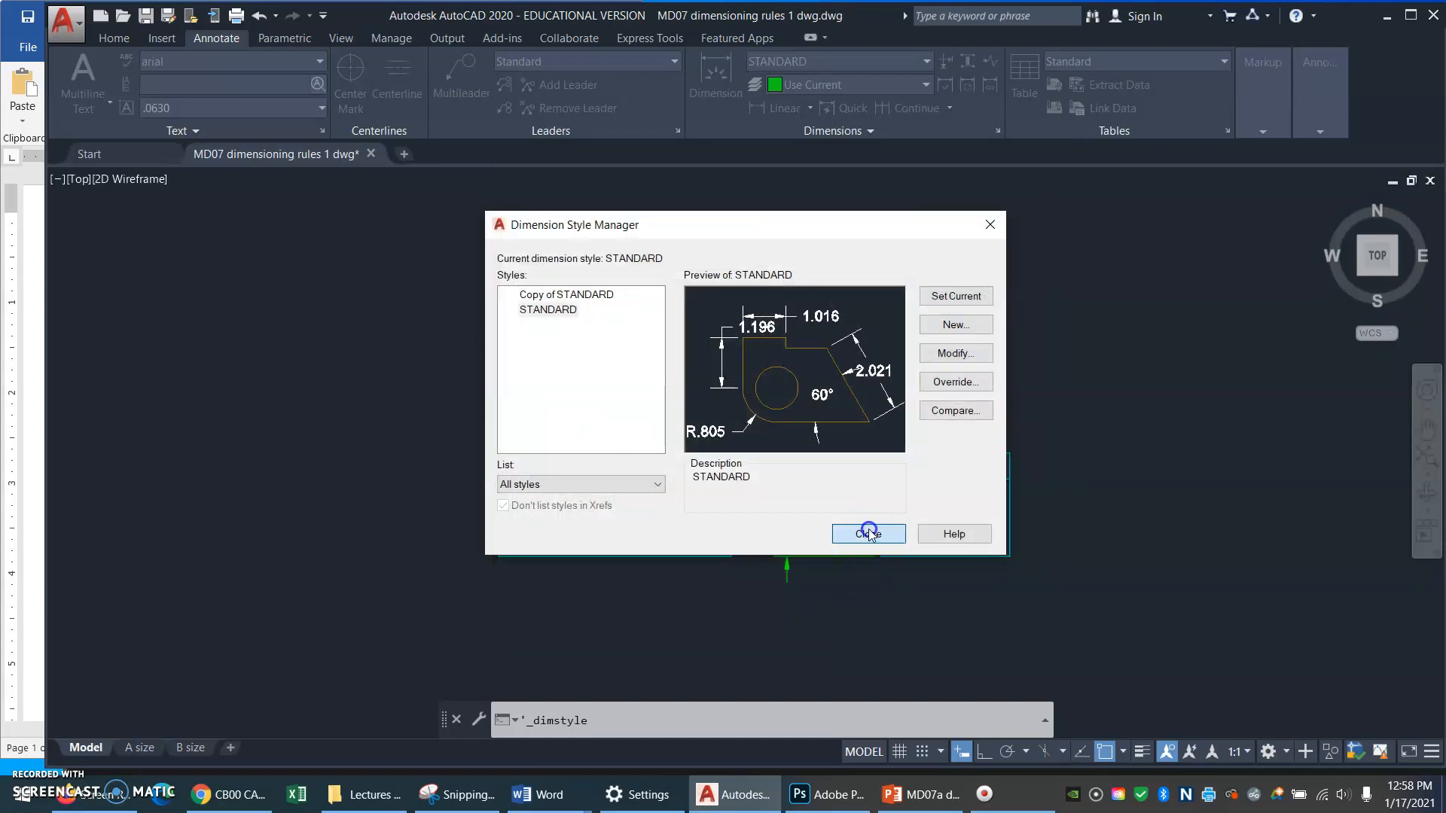
pyautogui.click(859, 529)
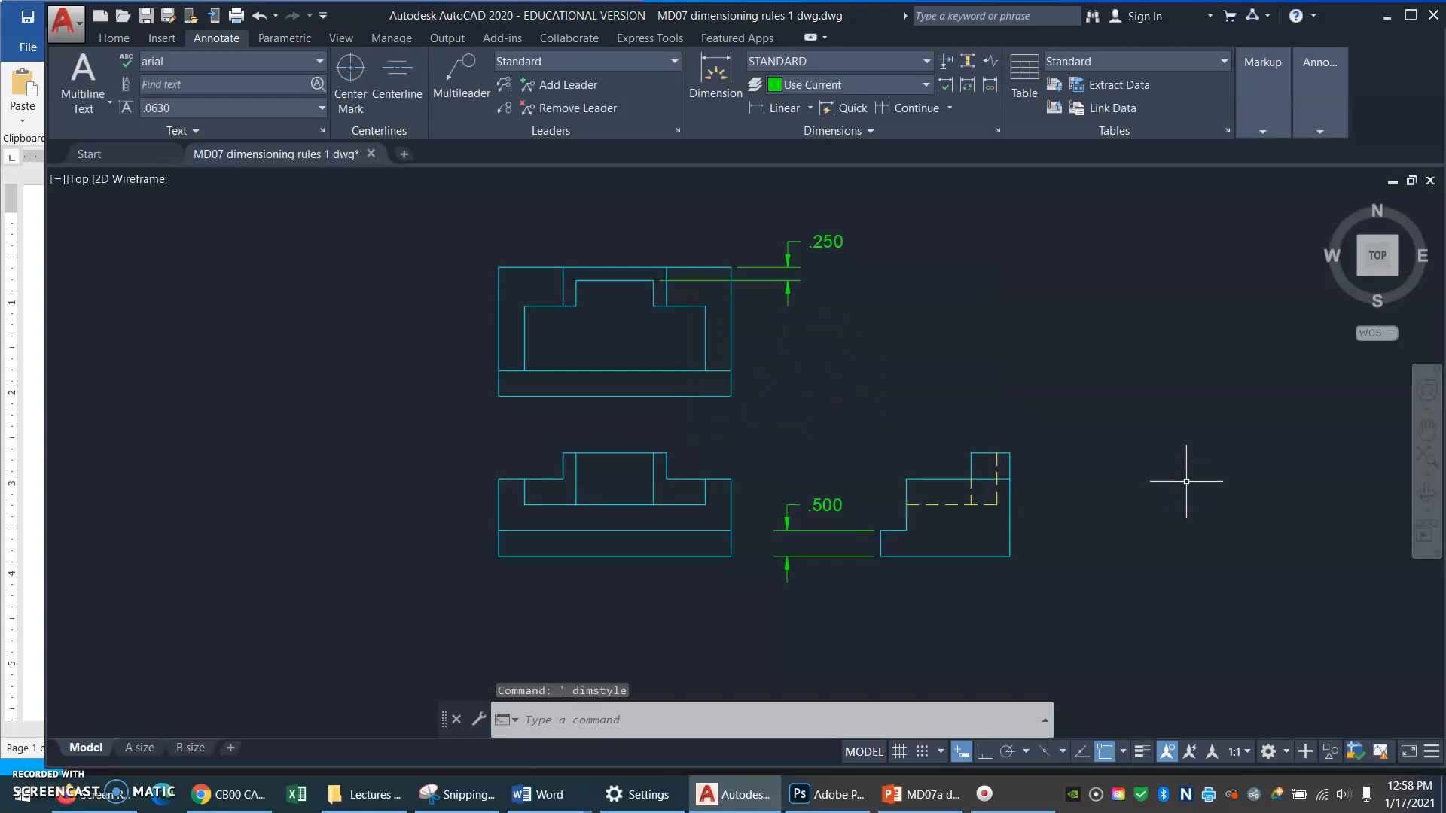